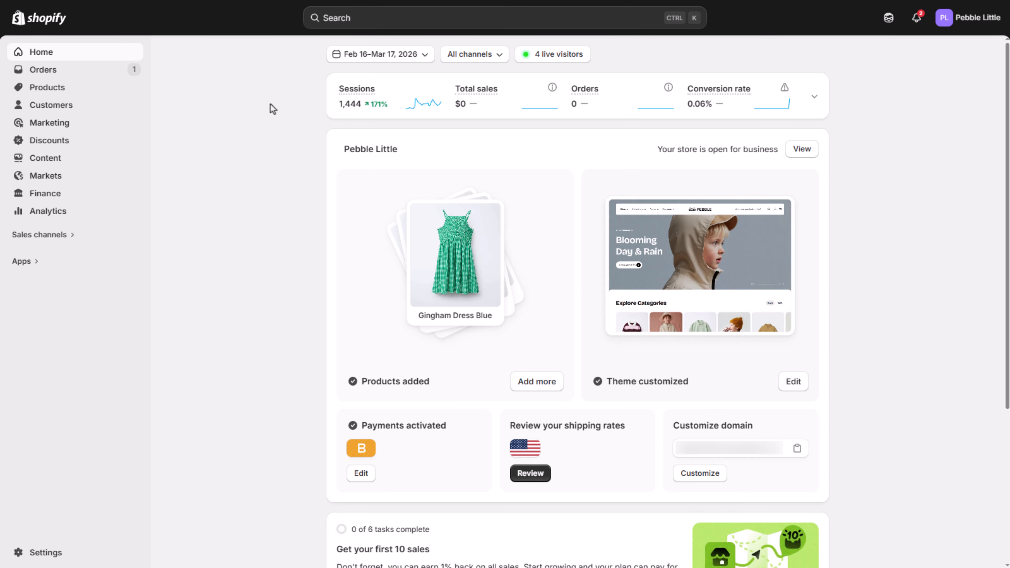
Step: Open PEBBLE THEME from the Online Store theme library for editing
{"action": "left_click", "coordinate": [51, 236]}
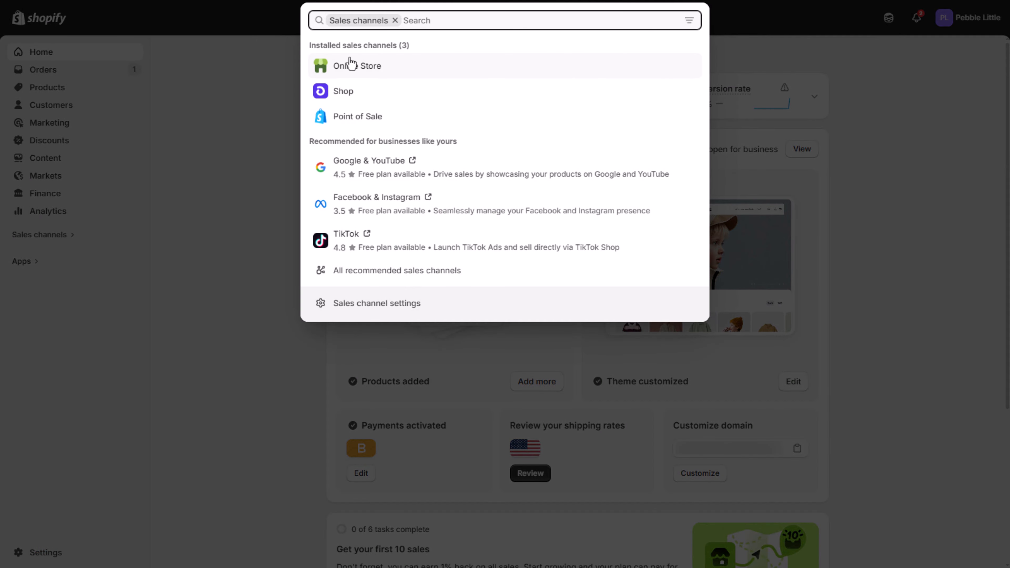
{"action": "left_click", "coordinate": [350, 65]}
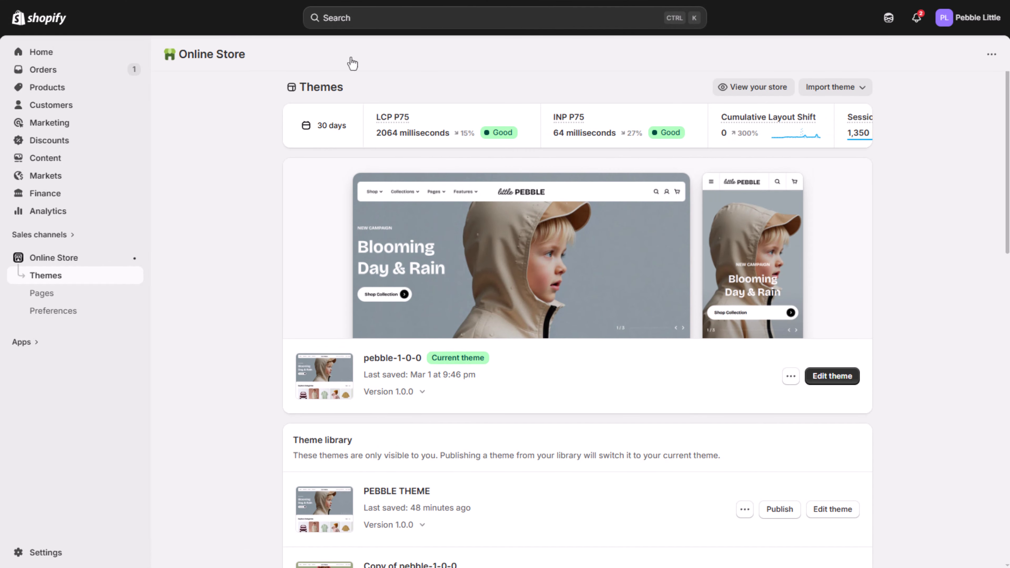
{"action": "left_click", "coordinate": [830, 517]}
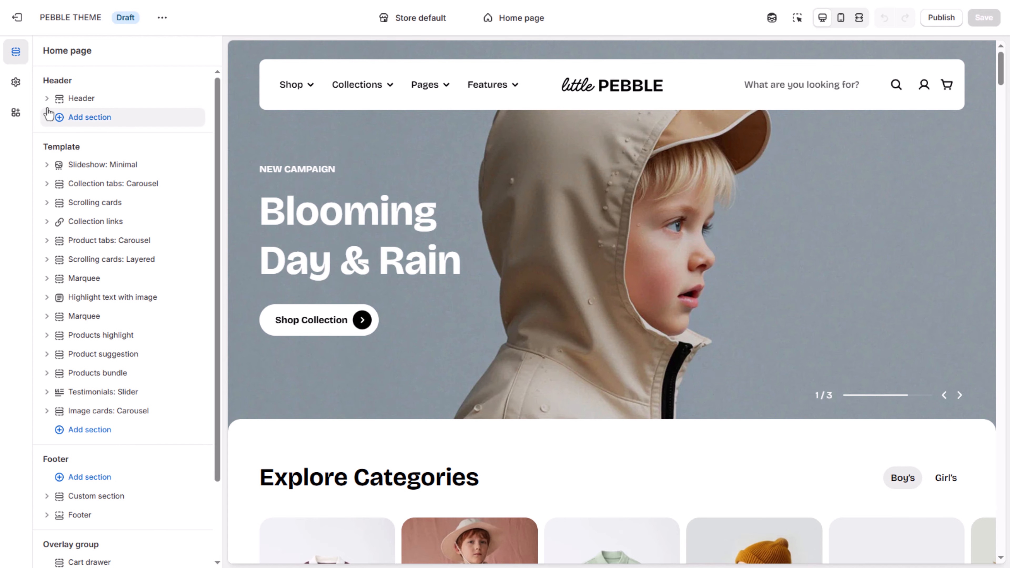
Step: Open the Product cards options in the theme settings and look through the media, content, badge, swatch and action options
{"action": "left_click", "coordinate": [16, 82]}
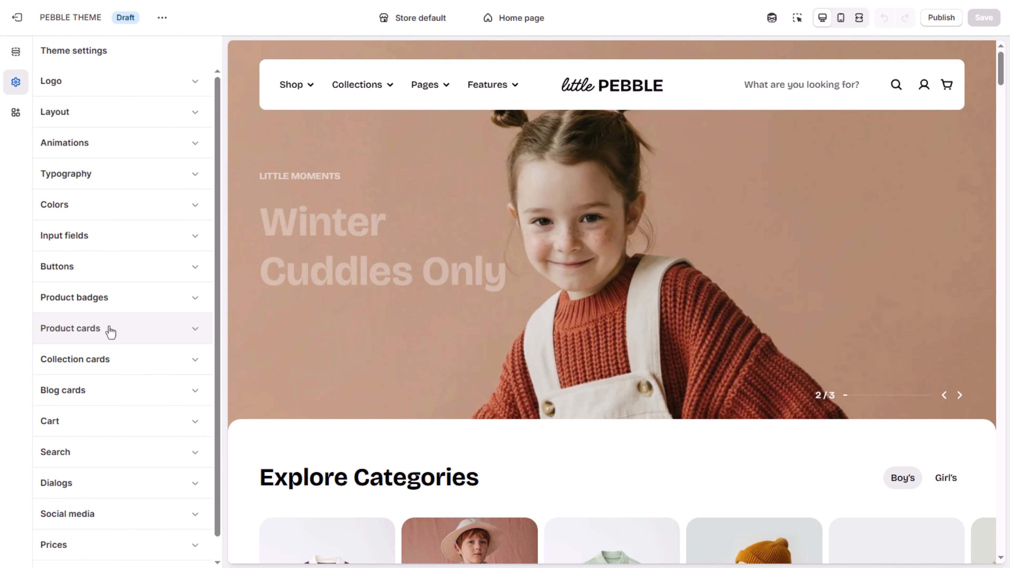
{"action": "left_click", "coordinate": [109, 329]}
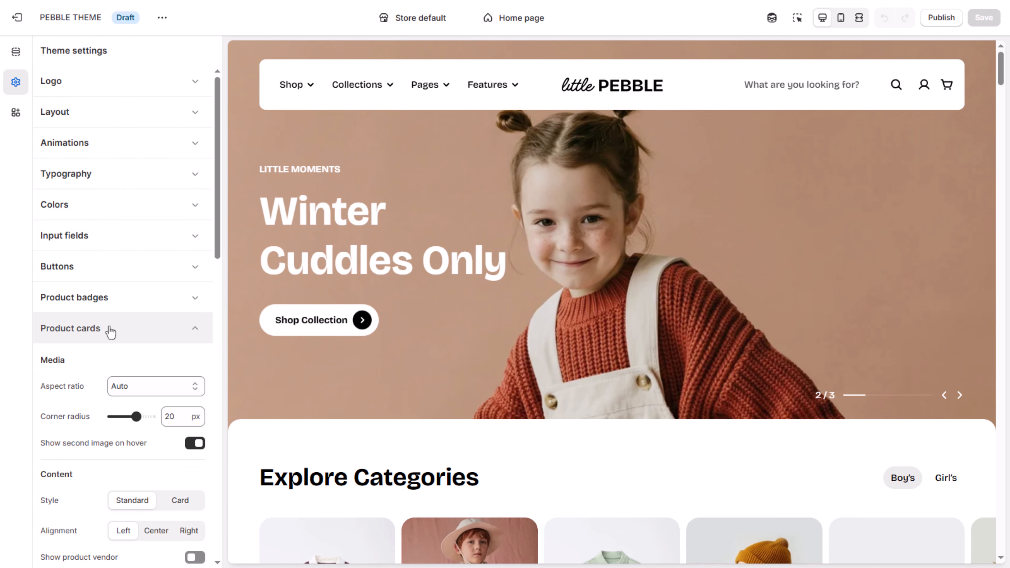
{"action": "scroll", "coordinate": [109, 329], "scroll_direction": "down", "scroll_amount": 6}
{"action": "scroll", "coordinate": [107, 326], "scroll_direction": "down", "scroll_amount": 10}
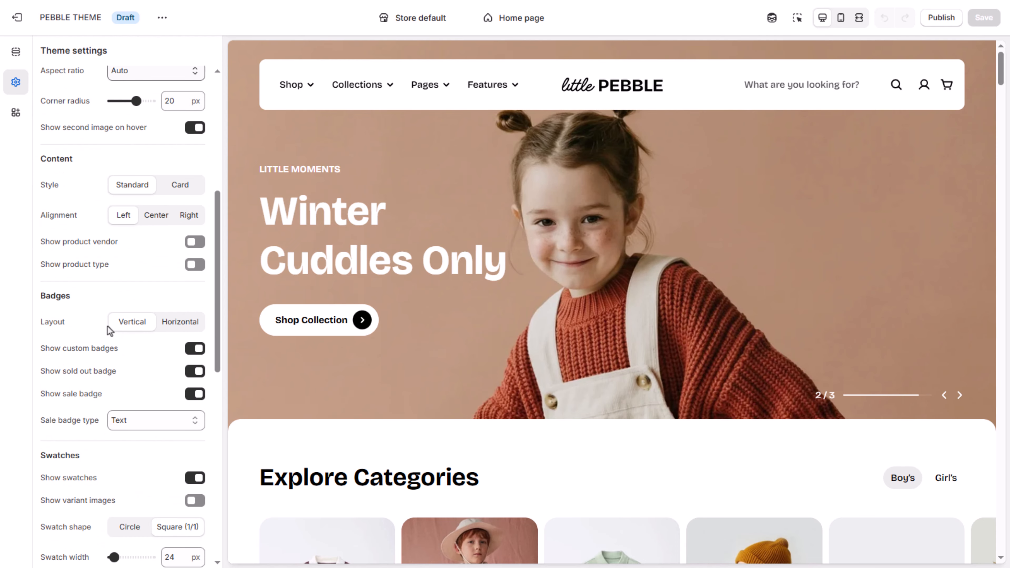
{"action": "scroll", "coordinate": [109, 330], "scroll_direction": "up", "scroll_amount": 10}
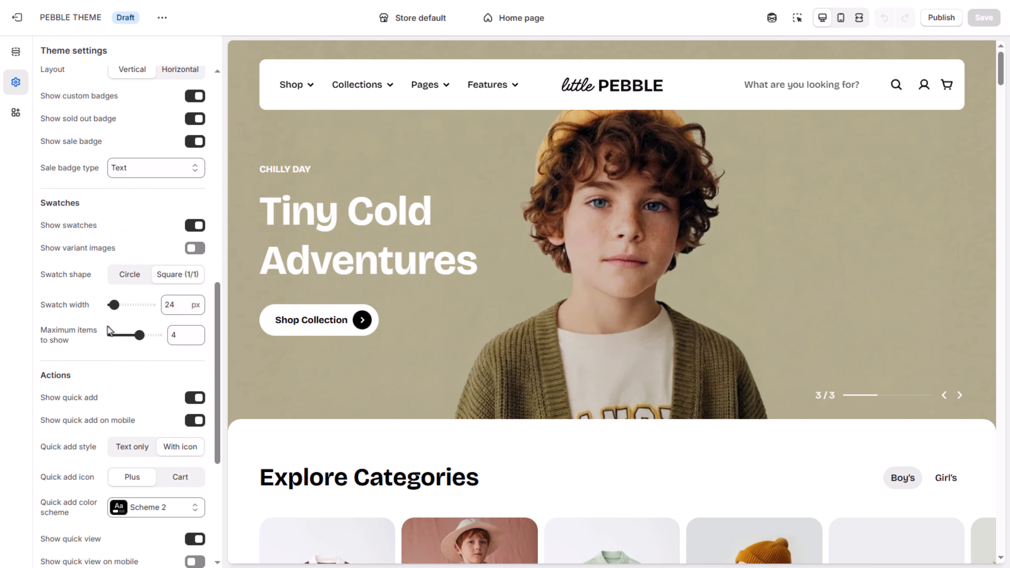
{"action": "scroll", "coordinate": [107, 326], "scroll_direction": "up", "scroll_amount": 1}
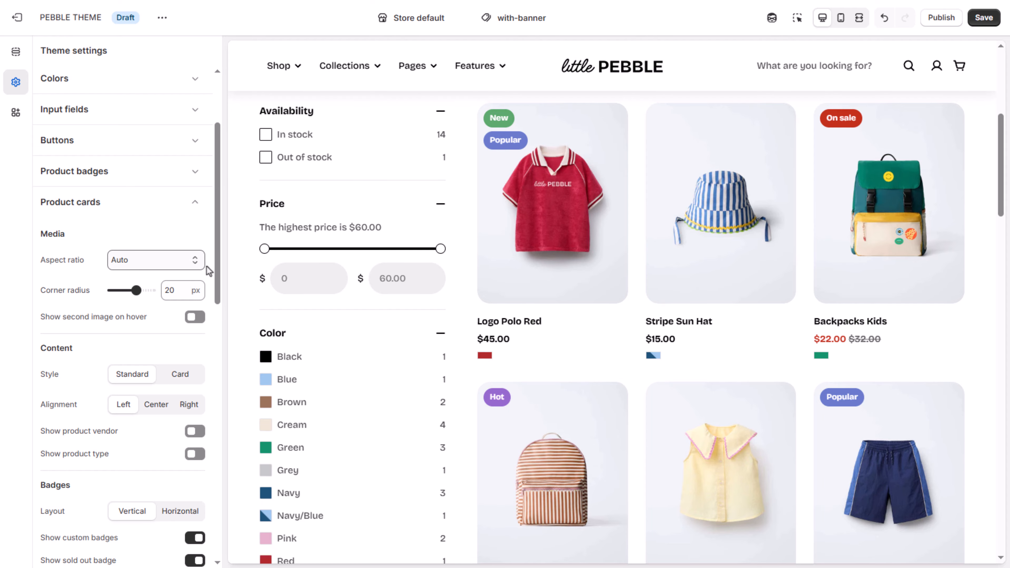
Step: Try the Square (1/1), Portrait (4/5), Portrait (3/4), Landscape (16/9) and Landscape (4/3) aspect ratios for product card images, ending on Square (1/1)
{"action": "left_click", "coordinate": [196, 265]}
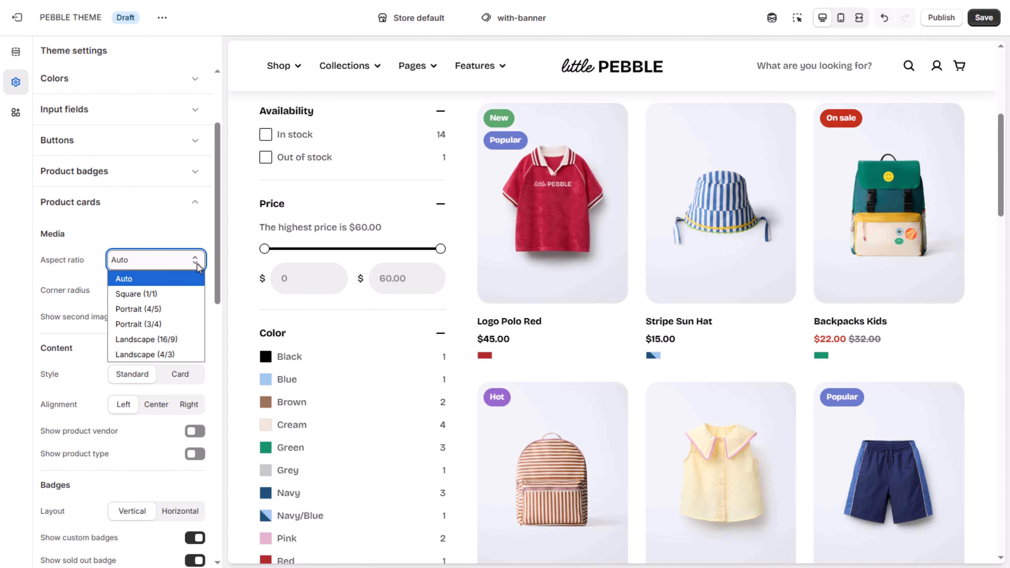
{"action": "left_click", "coordinate": [181, 293]}
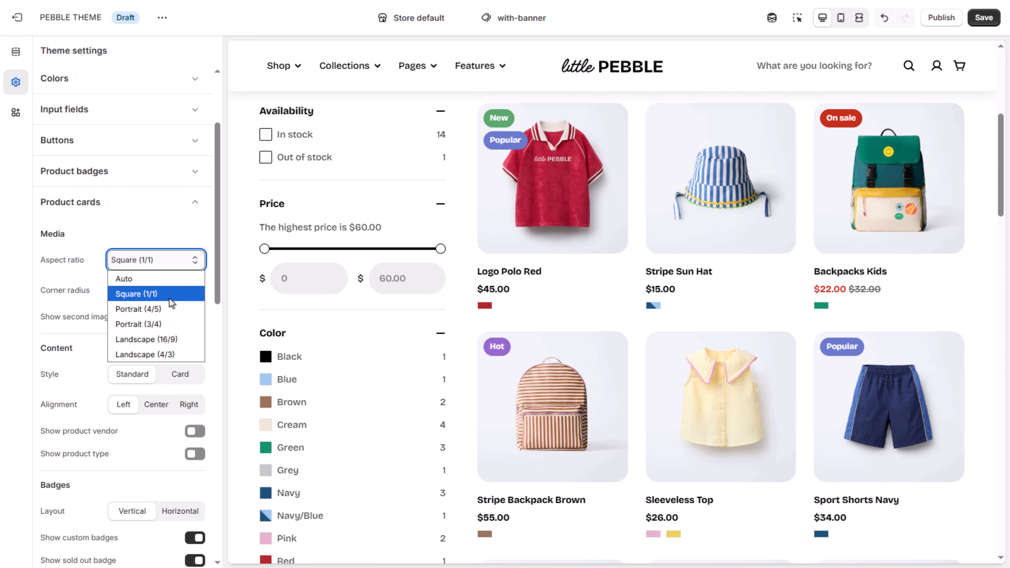
{"action": "left_click", "coordinate": [172, 307]}
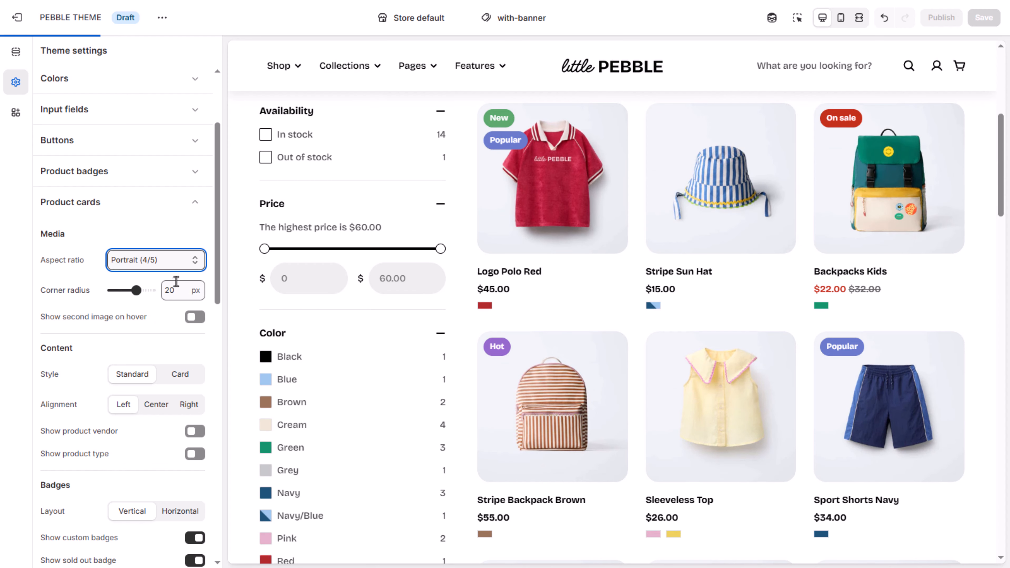
{"action": "left_click", "coordinate": [192, 260]}
{"action": "left_click", "coordinate": [173, 323]}
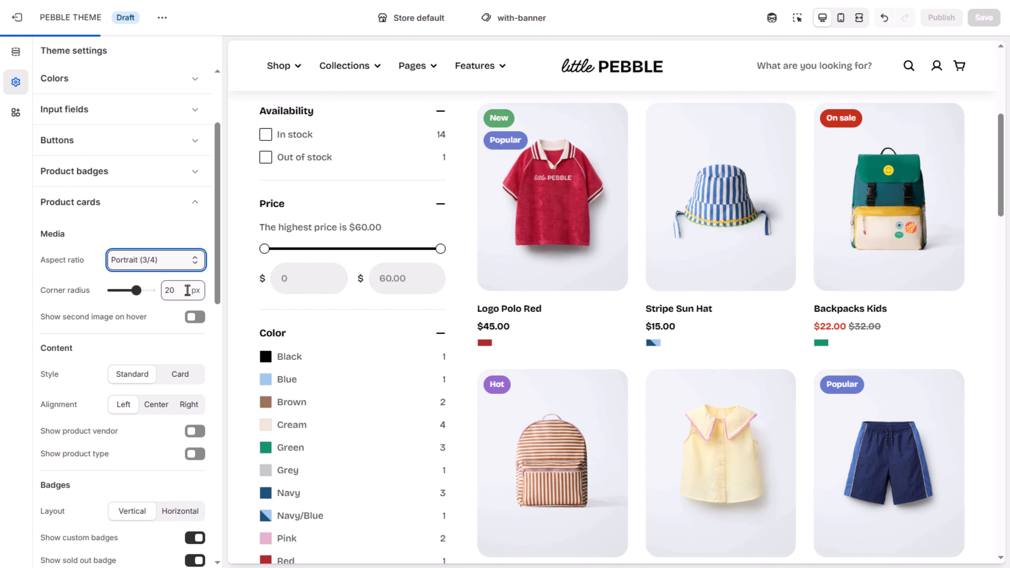
{"action": "left_click", "coordinate": [185, 262]}
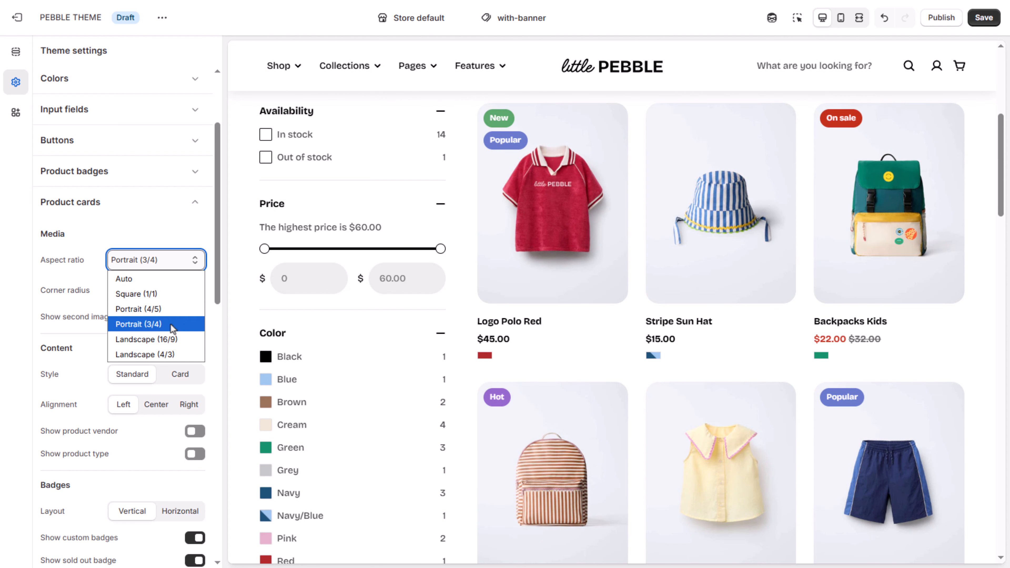
{"action": "left_click", "coordinate": [173, 338]}
{"action": "left_click", "coordinate": [183, 261]}
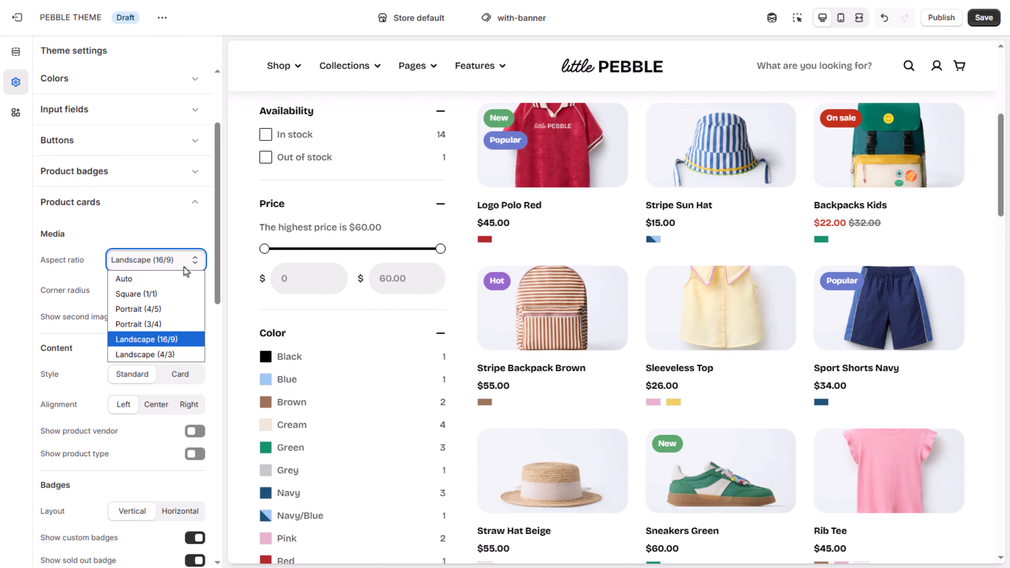
{"action": "left_click", "coordinate": [171, 353]}
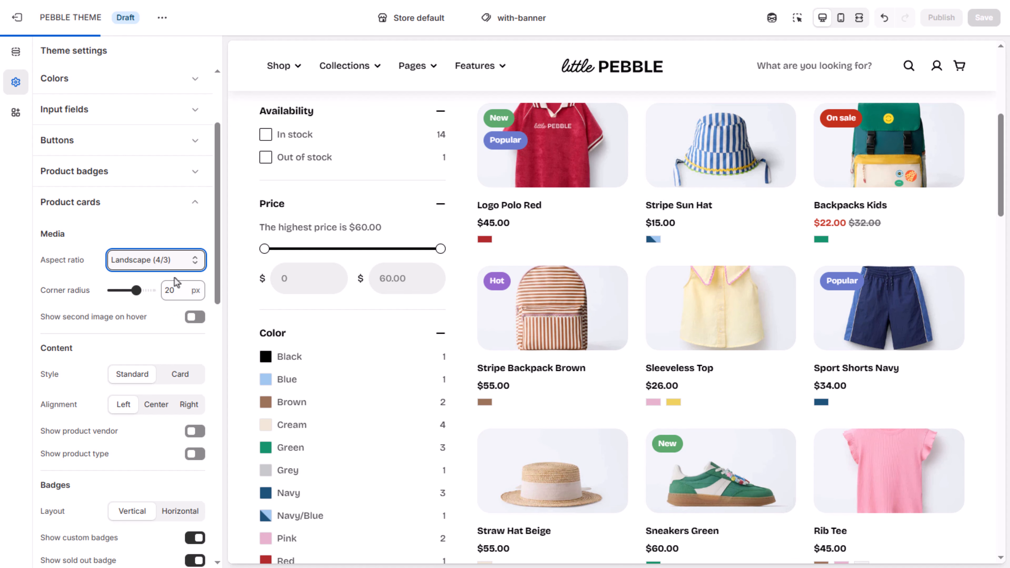
{"action": "left_click", "coordinate": [177, 268]}
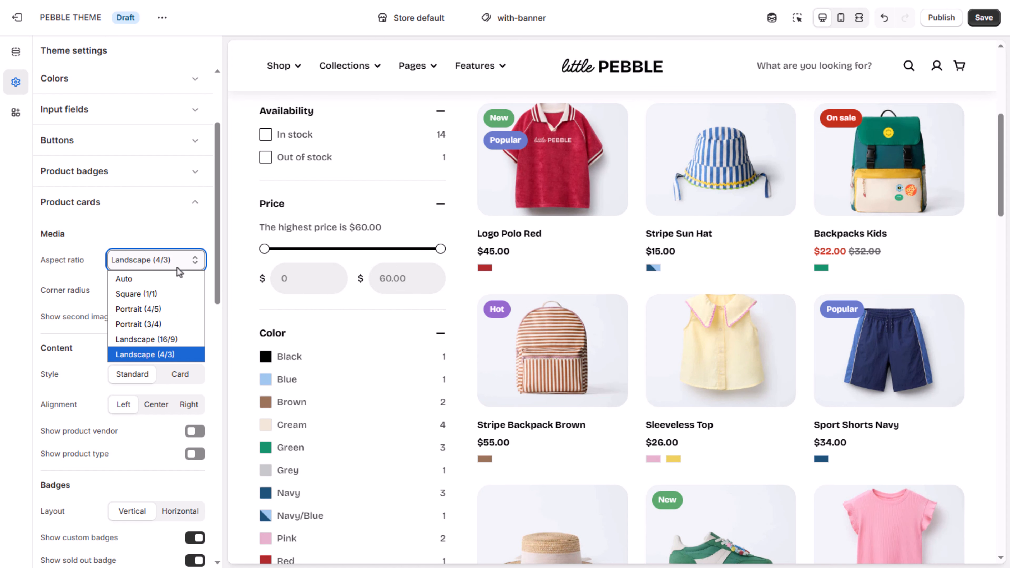
{"action": "left_click", "coordinate": [160, 297]}
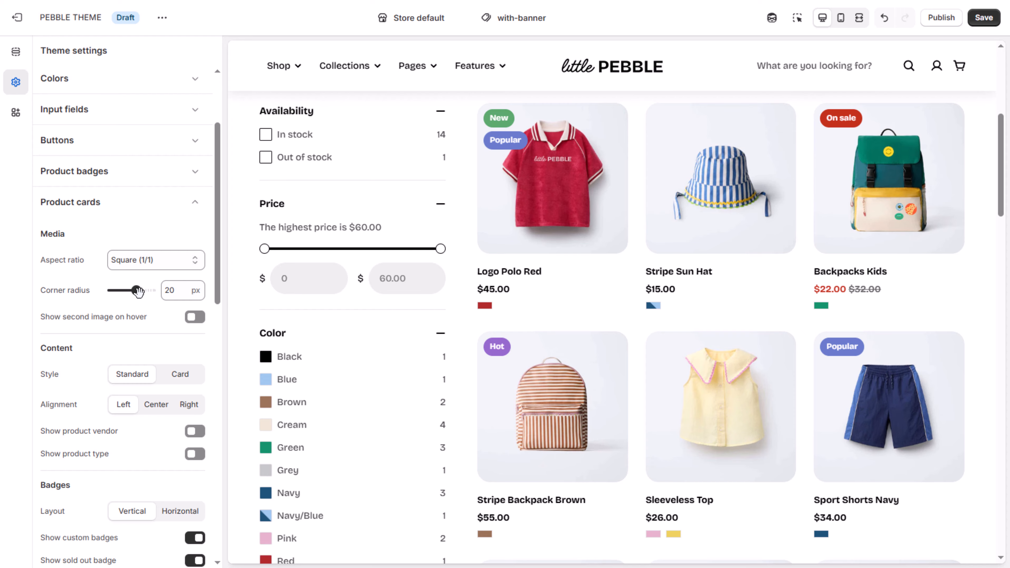
Step: Try a product card corner radius of 0 px, set it to 19 px, and turn on the second image on hover
{"action": "left_click_drag", "start_coordinate": [137, 291], "coordinate": [101, 294]}
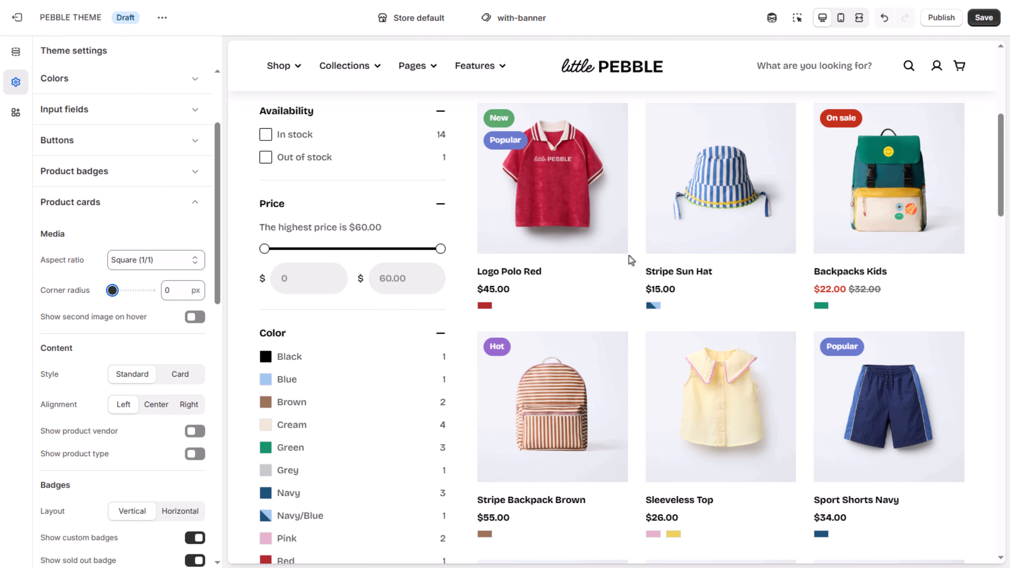
{"action": "left_click_drag", "start_coordinate": [112, 290], "coordinate": [135, 290]}
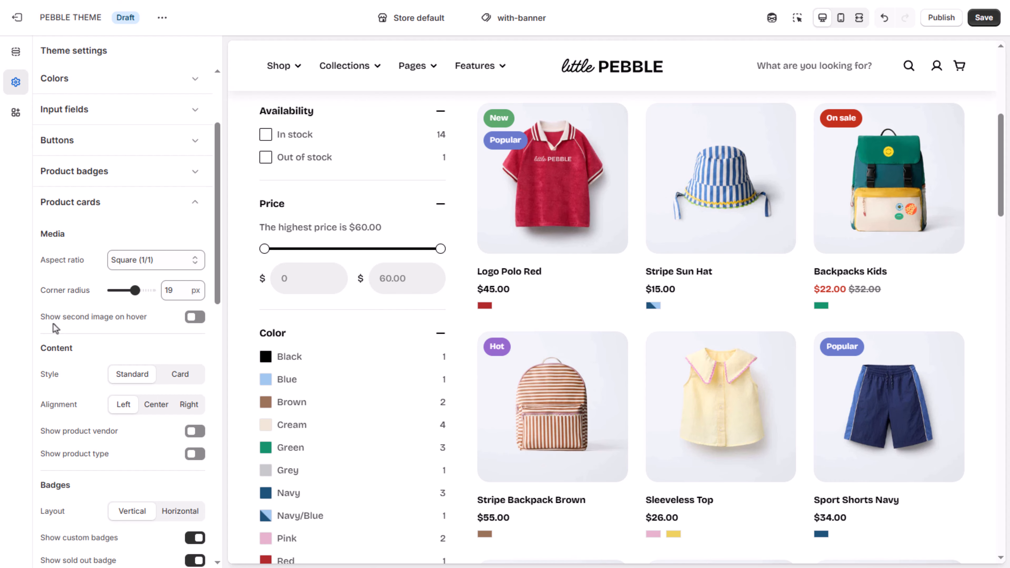
{"action": "left_click", "coordinate": [195, 317]}
{"action": "mouse_move", "coordinate": [548, 215]}
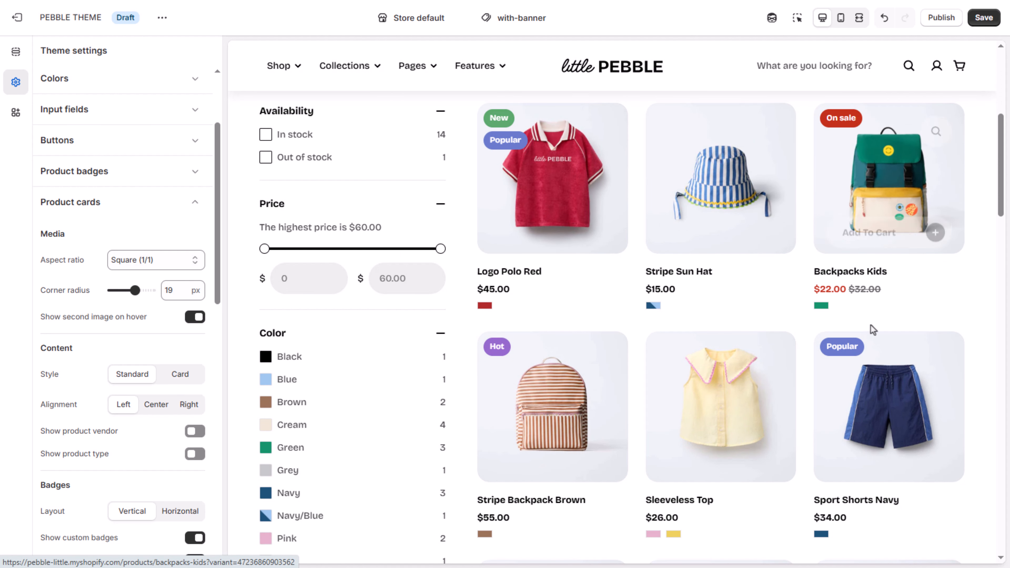
{"action": "mouse_move", "coordinate": [836, 377]}
{"action": "mouse_move", "coordinate": [556, 392]}
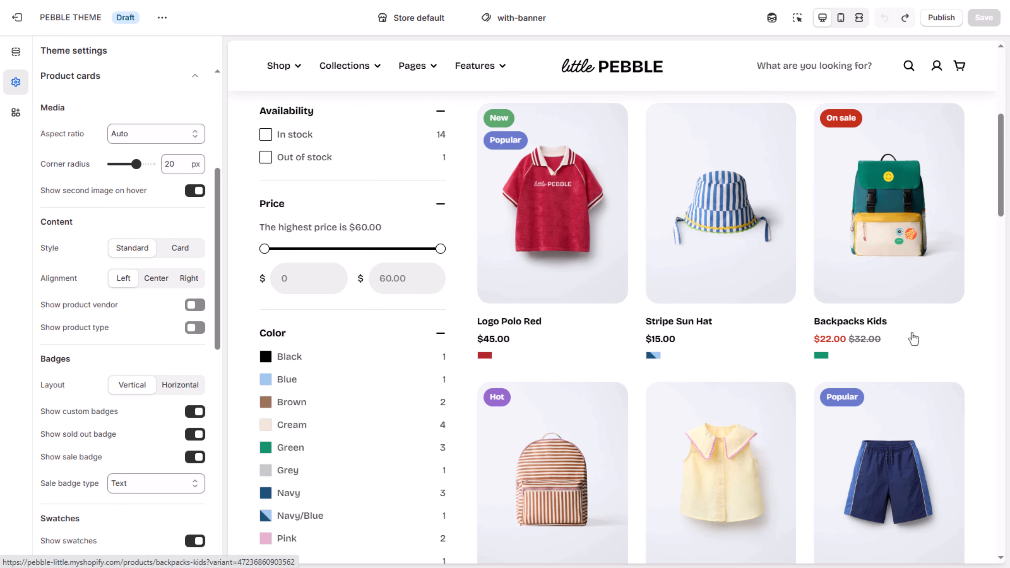
Step: Try the Card content style on the product cards with color schemes Scheme 6 and Scheme 2, and return the style to Standard
{"action": "left_click", "coordinate": [181, 253]}
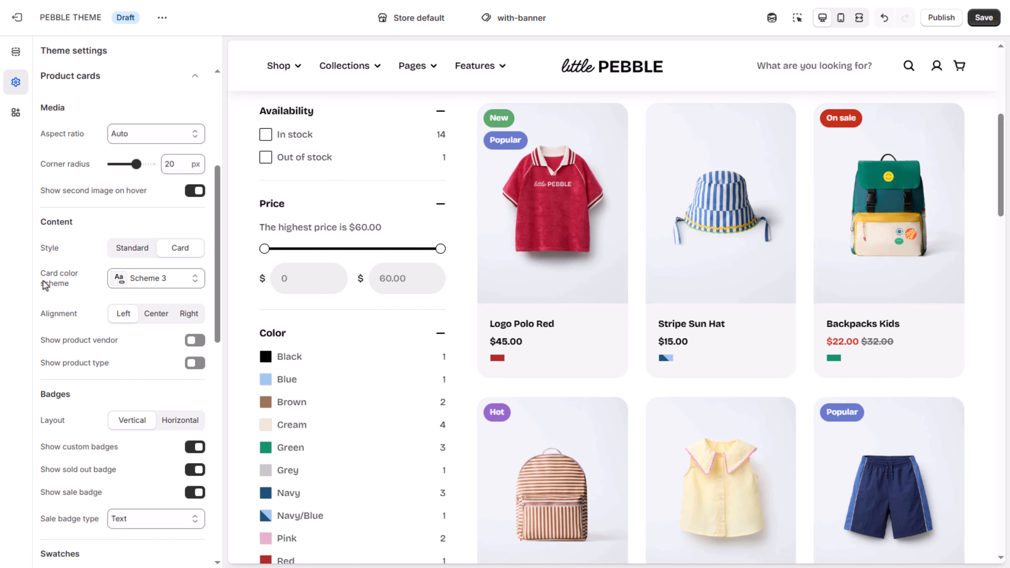
{"action": "left_click", "coordinate": [191, 279]}
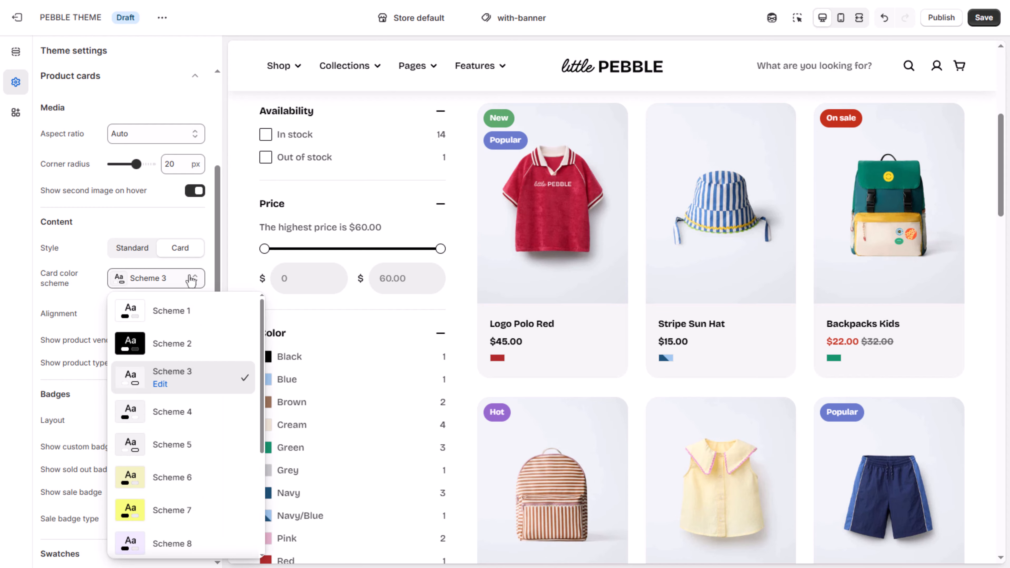
{"action": "left_click", "coordinate": [186, 478]}
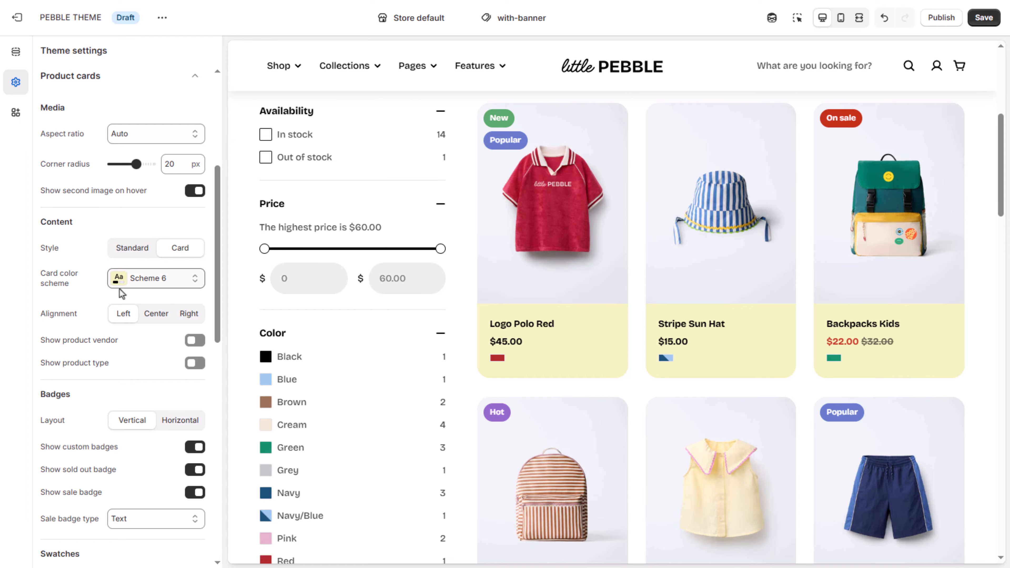
{"action": "left_click", "coordinate": [135, 290]}
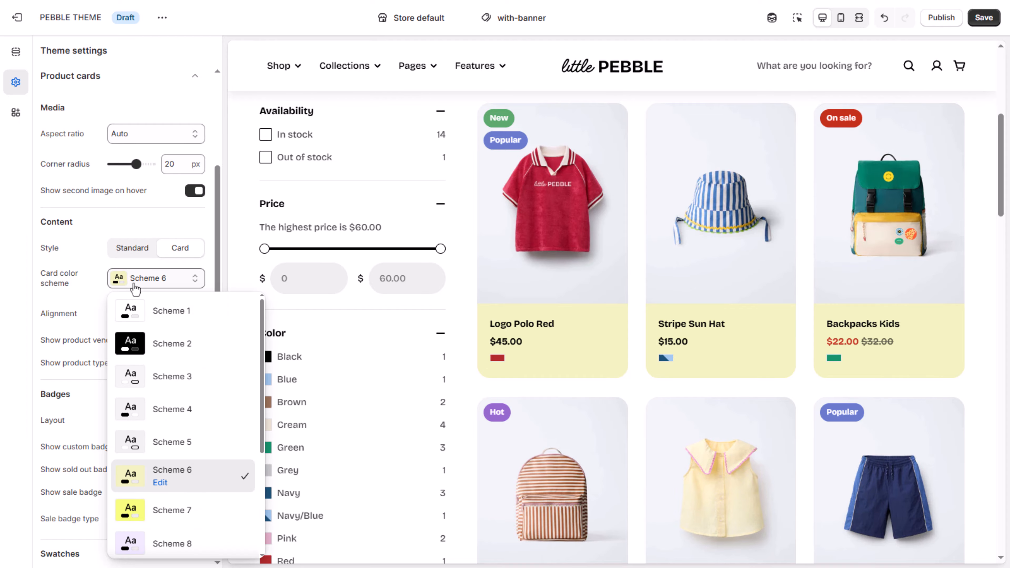
{"action": "left_click", "coordinate": [155, 346]}
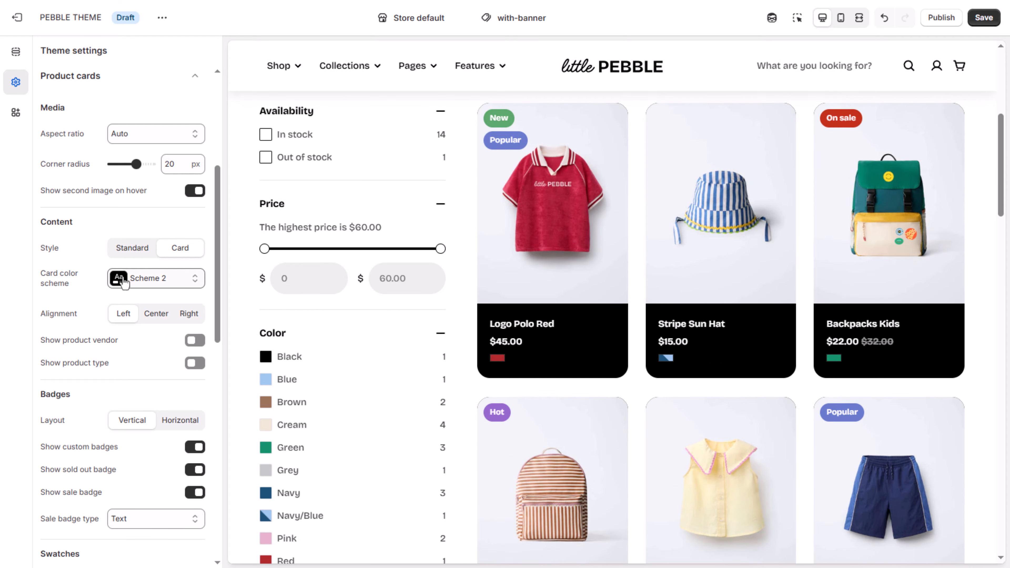
{"action": "left_click", "coordinate": [133, 249]}
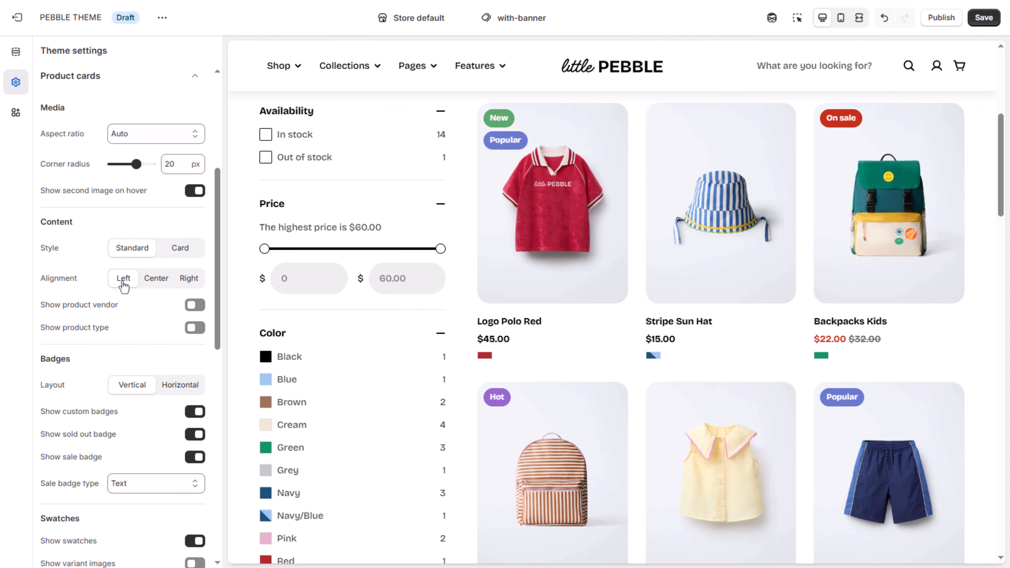
Step: Try center and right alignment for the product card content, and return it to left
{"action": "left_click", "coordinate": [156, 278]}
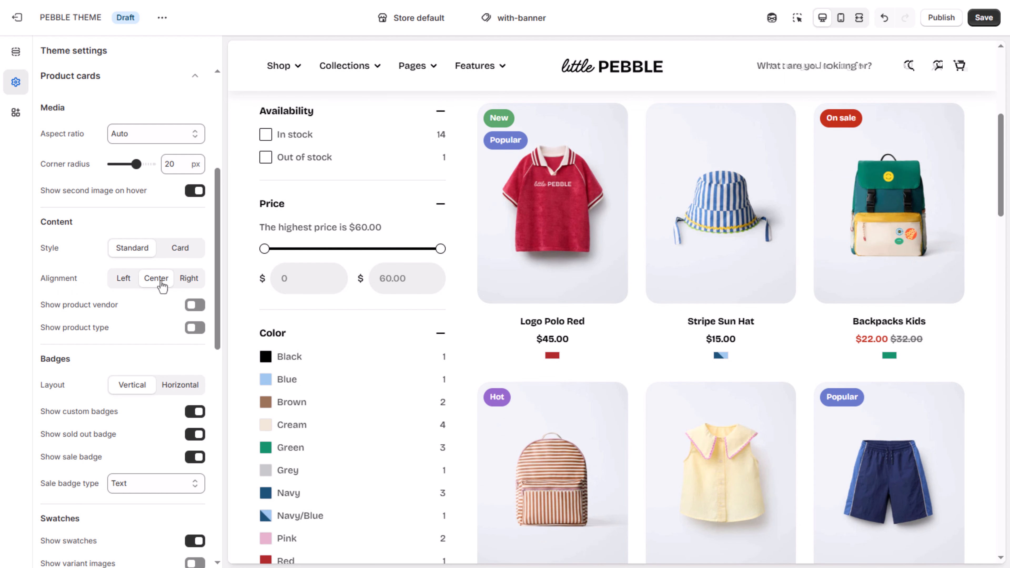
{"action": "left_click", "coordinate": [190, 281]}
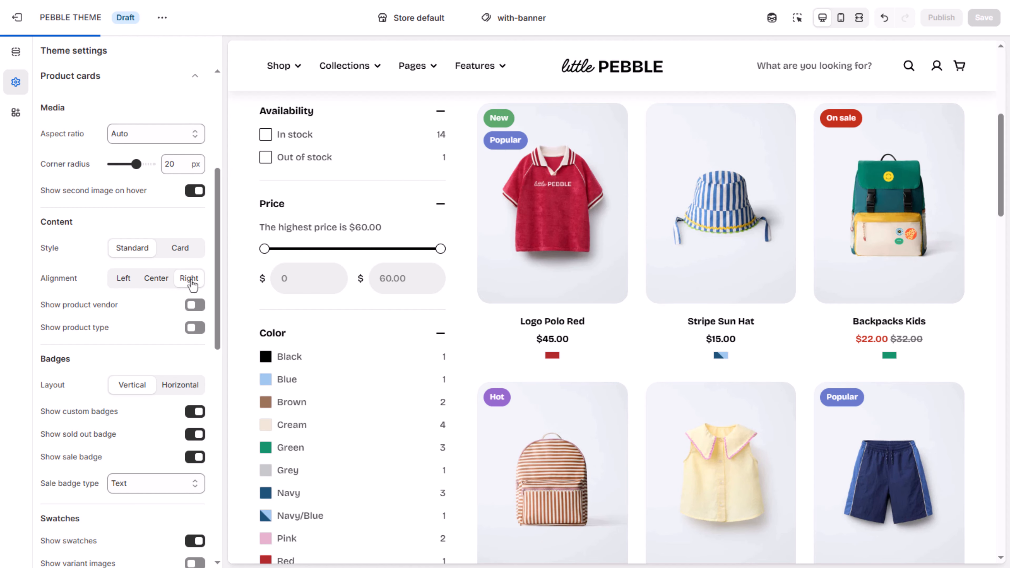
{"action": "left_click", "coordinate": [126, 282]}
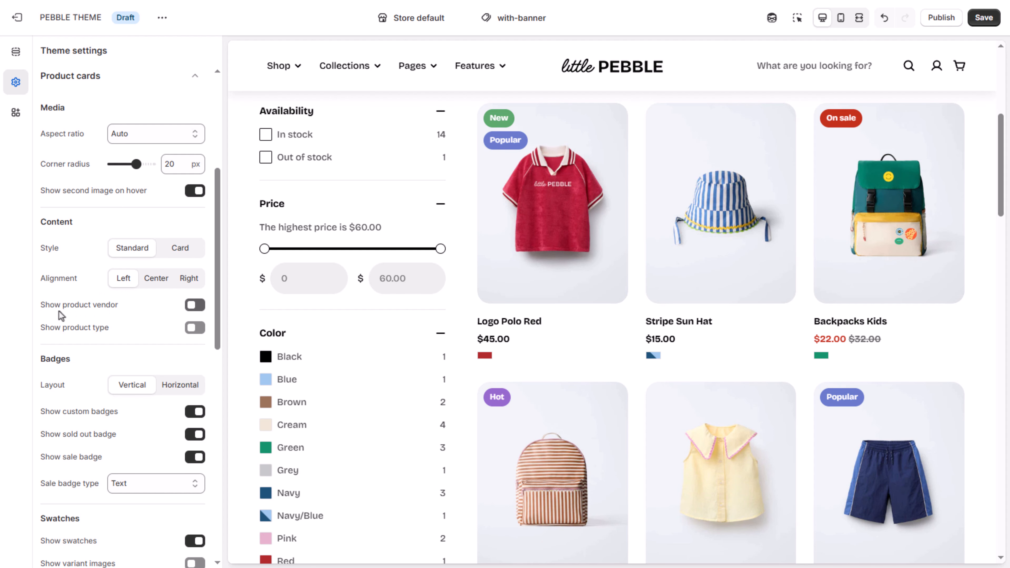
Step: Turn on the product vendor and product type on the product cards
{"action": "left_click", "coordinate": [195, 305]}
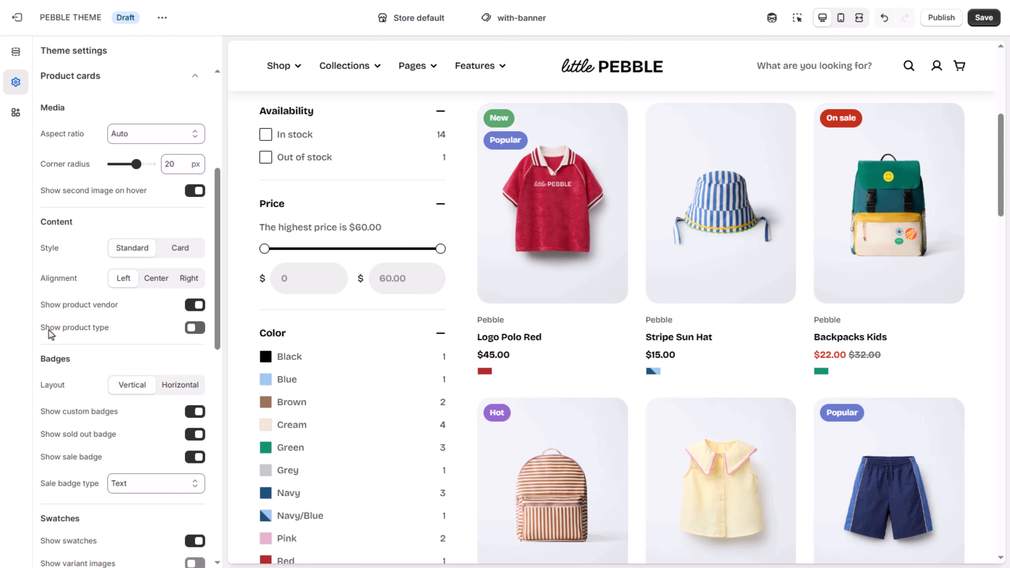
{"action": "left_click", "coordinate": [189, 331]}
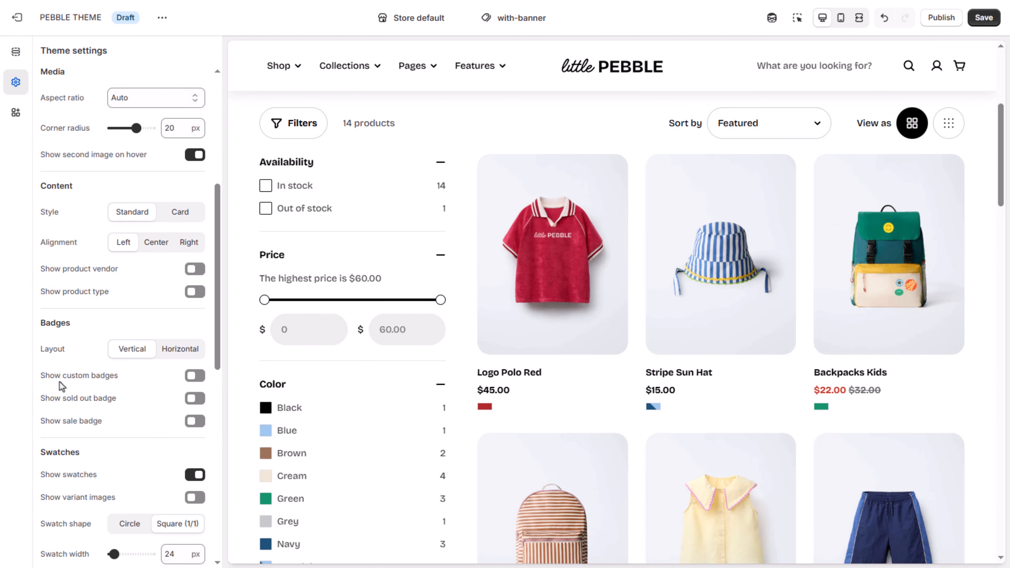
Step: Turn on custom badges for the product cards and check the New, Popular and Hot badges in the preview
{"action": "left_click", "coordinate": [148, 382]}
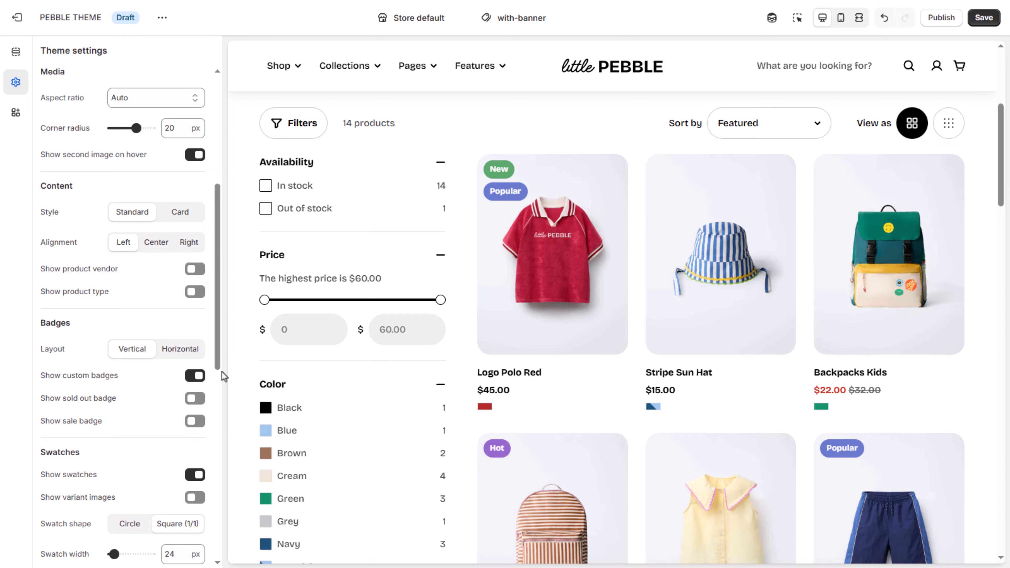
{"action": "mouse_move", "coordinate": [505, 186]}
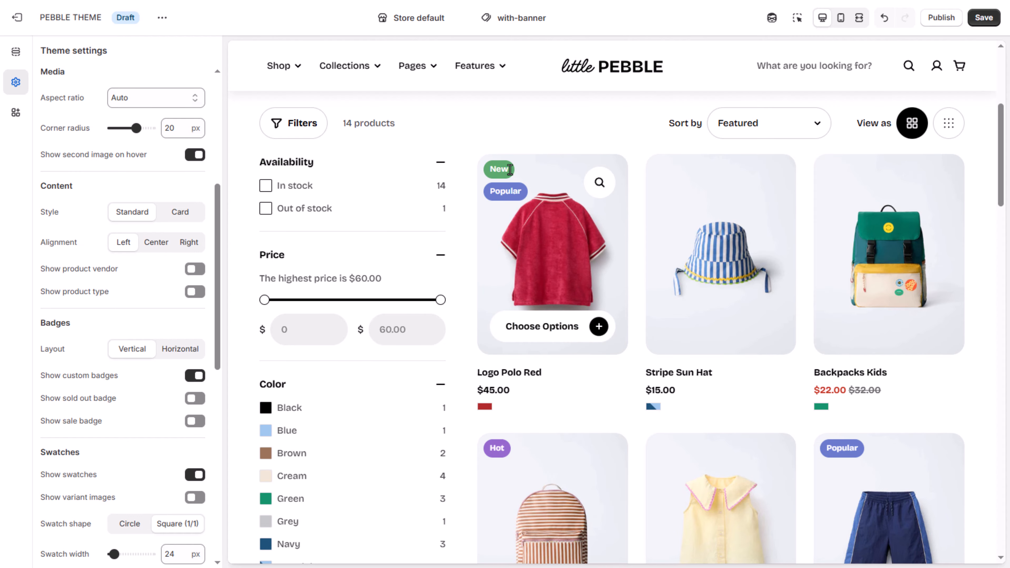
{"action": "mouse_move", "coordinate": [496, 450]}
{"action": "mouse_move", "coordinate": [848, 446]}
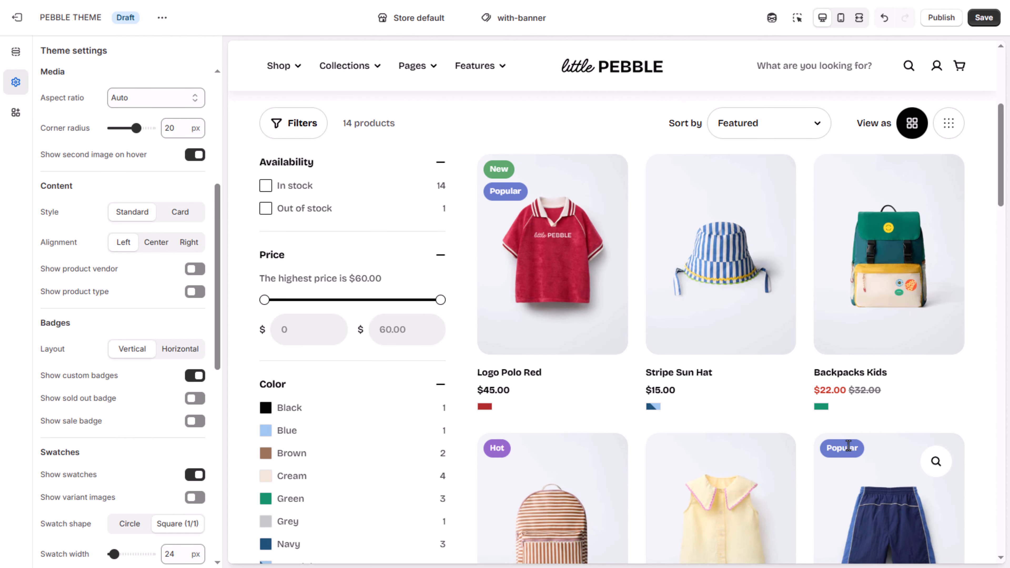
Step: Turn on the sold out badge and the sale badge for the product cards
{"action": "scroll", "coordinate": [845, 448], "scroll_direction": "down", "scroll_amount": 6}
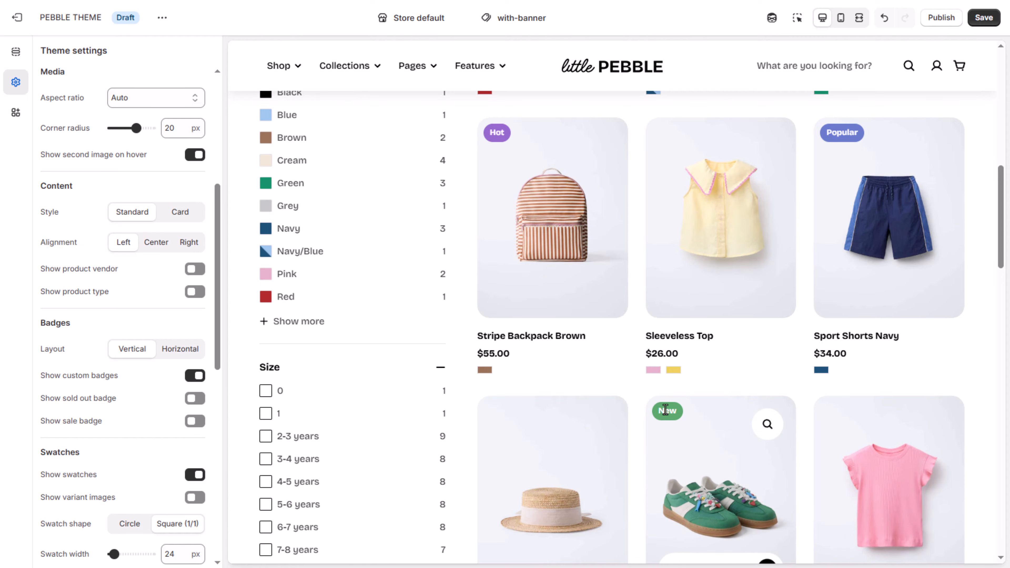
{"action": "scroll", "coordinate": [667, 415], "scroll_direction": "down", "scroll_amount": 3}
{"action": "scroll", "coordinate": [668, 415], "scroll_direction": "down", "scroll_amount": 2}
{"action": "scroll", "coordinate": [666, 414], "scroll_direction": "up", "scroll_amount": 10}
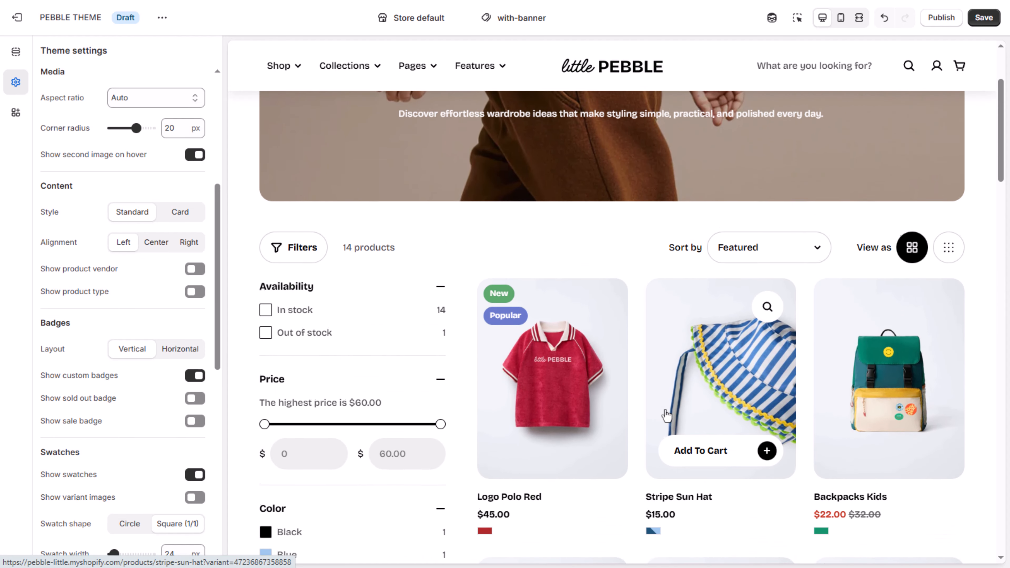
{"action": "scroll", "coordinate": [666, 415], "scroll_direction": "down", "scroll_amount": 2}
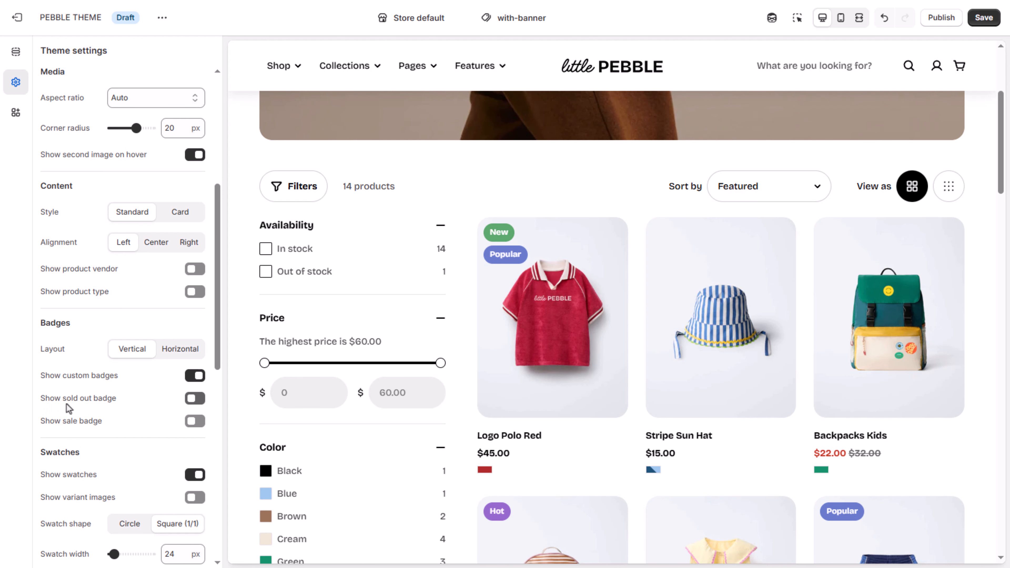
{"action": "left_click", "coordinate": [192, 399]}
{"action": "left_click", "coordinate": [193, 422]}
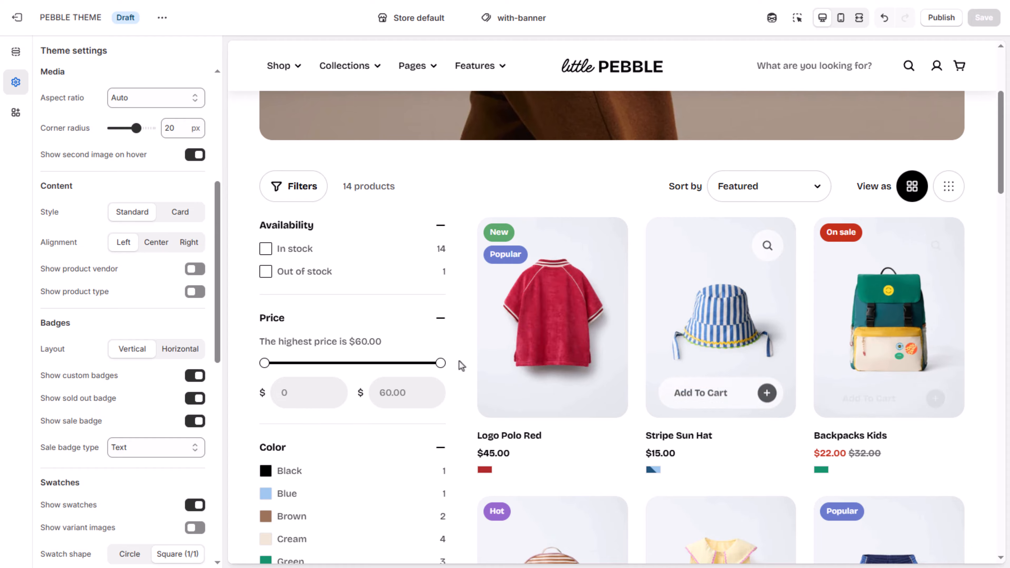
Step: Try the Percentage and Fixed amount sale badge types on the product cards, and return the type to Text
{"action": "left_click", "coordinate": [174, 450]}
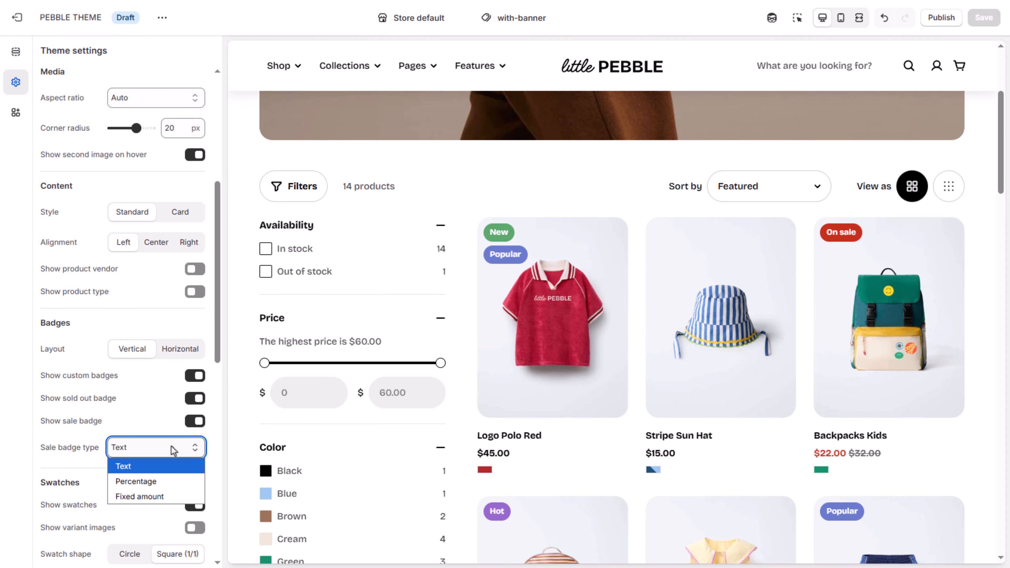
{"action": "left_click", "coordinate": [148, 481]}
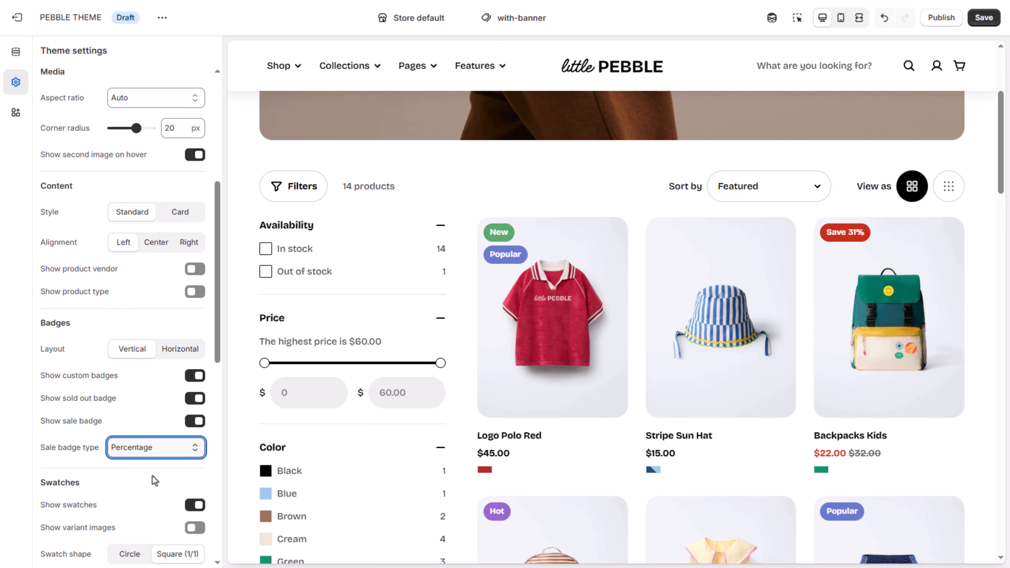
{"action": "left_click", "coordinate": [165, 454]}
{"action": "left_click", "coordinate": [148, 495]}
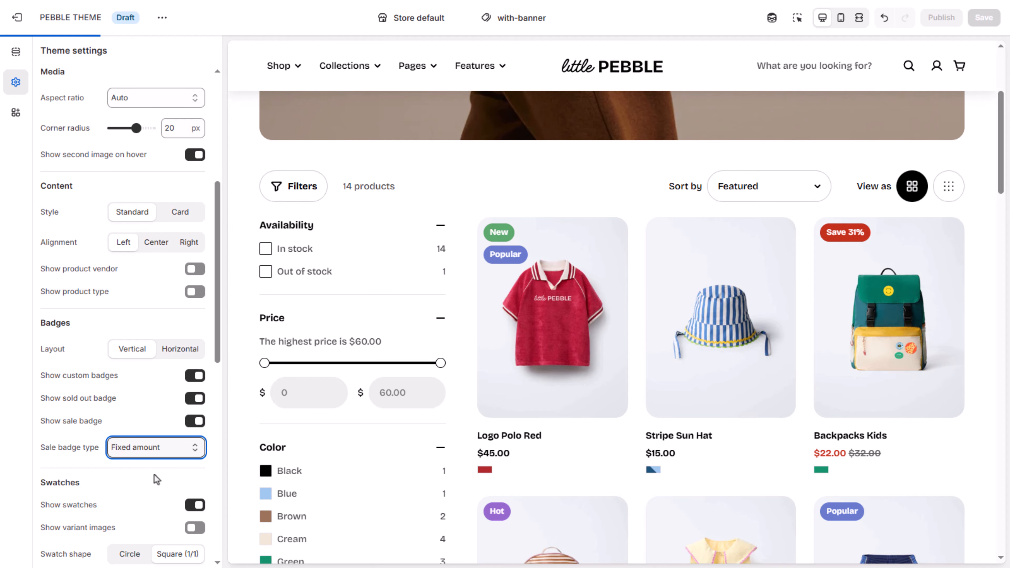
{"action": "left_click", "coordinate": [157, 449]}
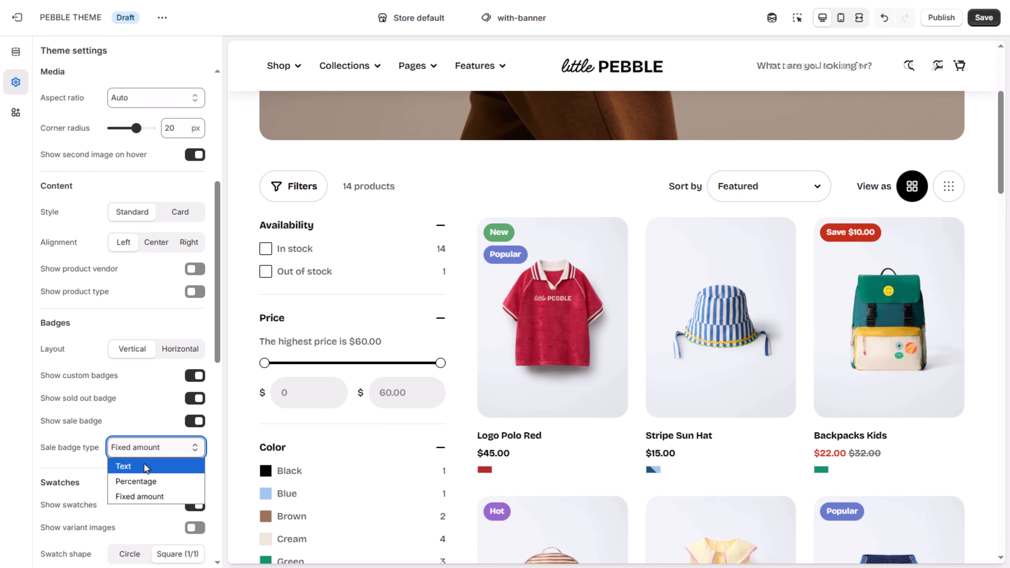
{"action": "left_click", "coordinate": [142, 464]}
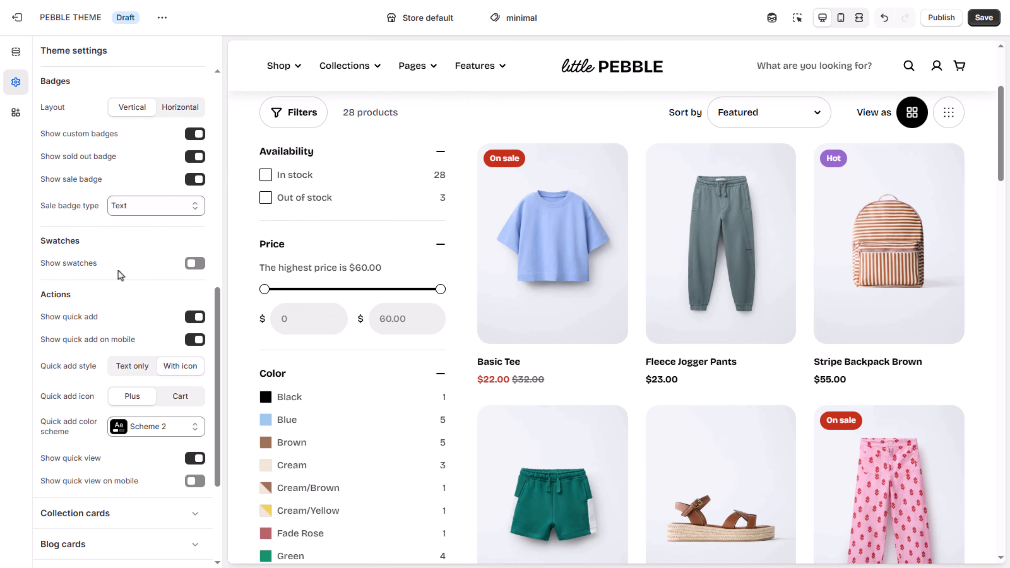
Step: Turn on swatches for the product cards and check them in the collection preview
{"action": "left_click", "coordinate": [192, 264]}
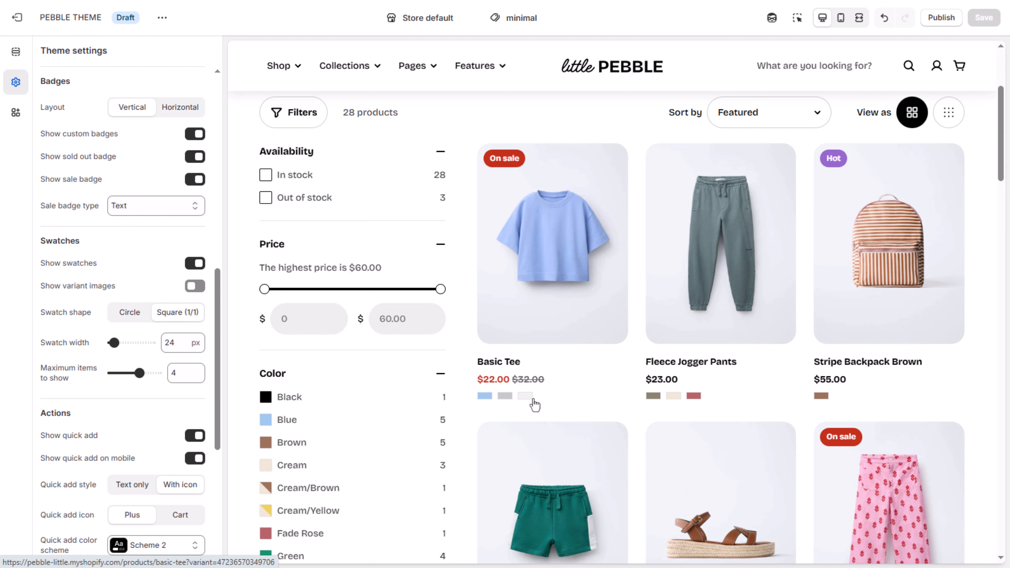
{"action": "scroll", "coordinate": [829, 403], "scroll_direction": "down", "scroll_amount": 10}
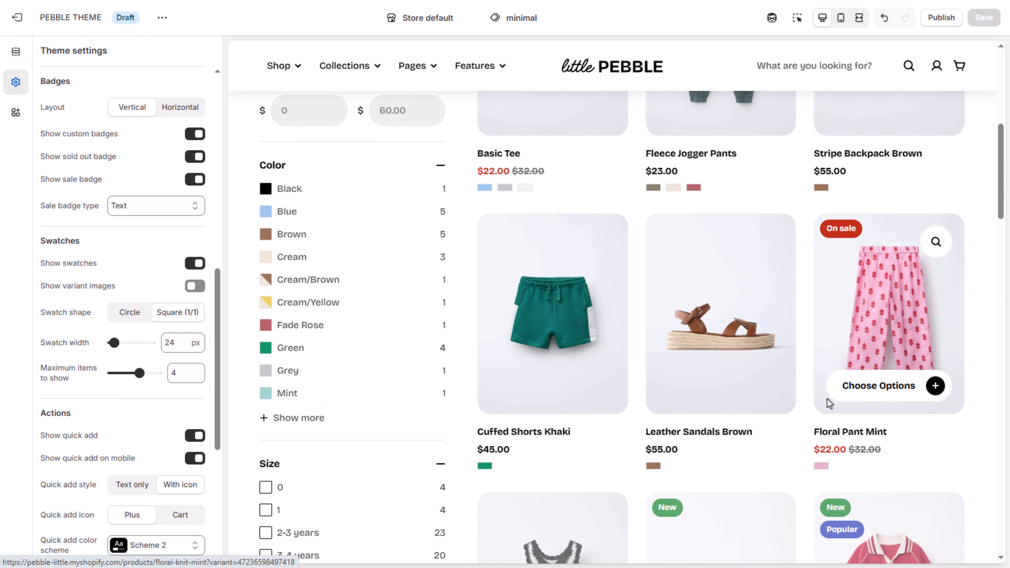
{"action": "scroll", "coordinate": [829, 403], "scroll_direction": "up", "scroll_amount": 7}
{"action": "scroll", "coordinate": [830, 403], "scroll_direction": "up", "scroll_amount": 3}
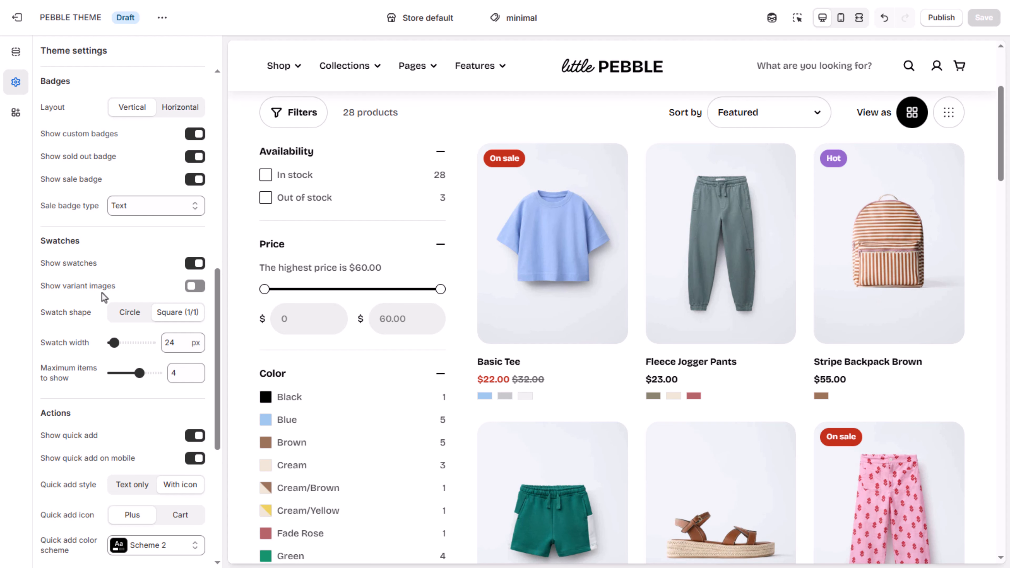
Step: Try variant images with the Circle shape for the swatches, and lower the maximum number of items to show
{"action": "left_click", "coordinate": [194, 286]}
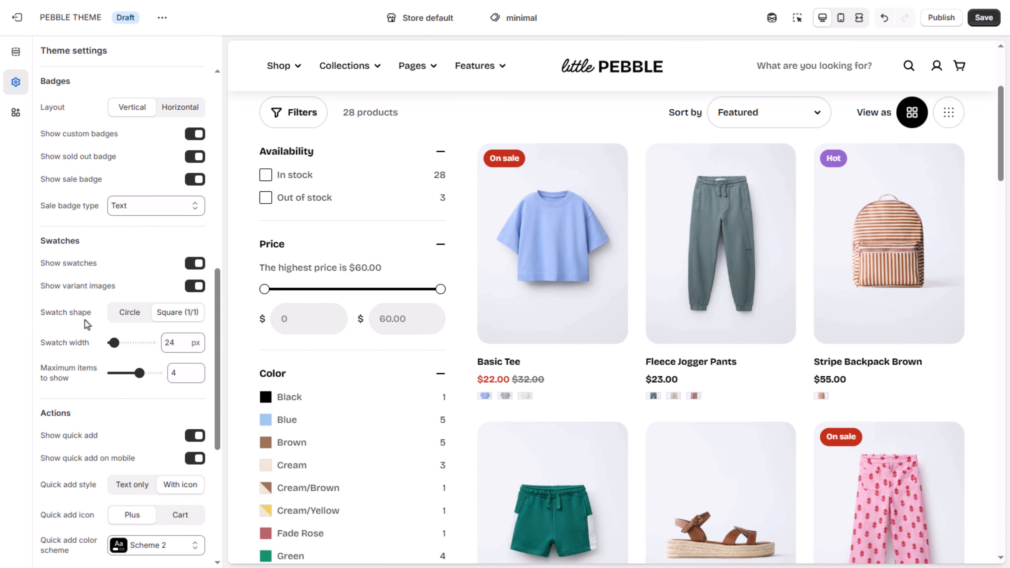
{"action": "left_click", "coordinate": [130, 313]}
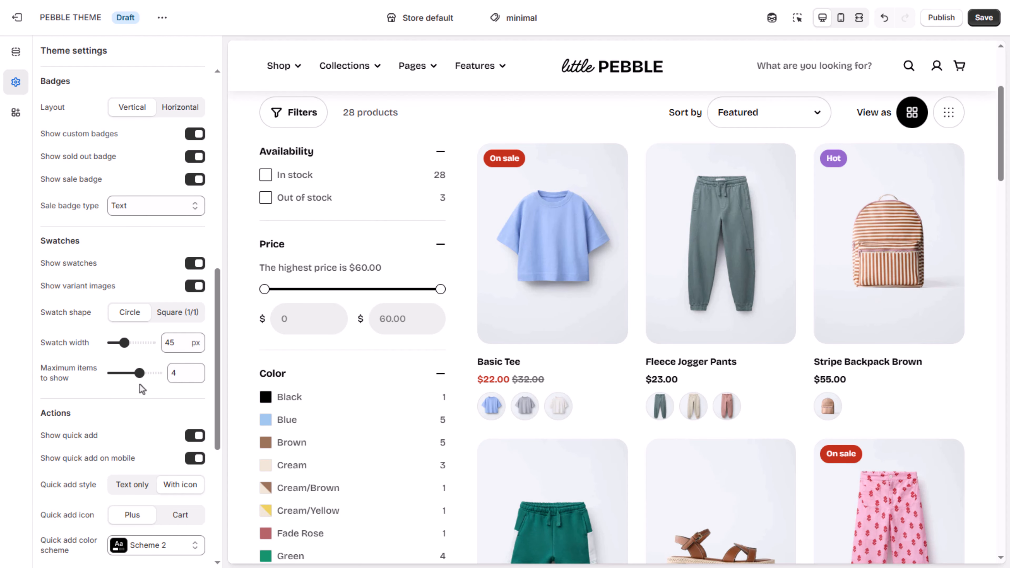
{"action": "left_click_drag", "start_coordinate": [139, 373], "coordinate": [125, 373]}
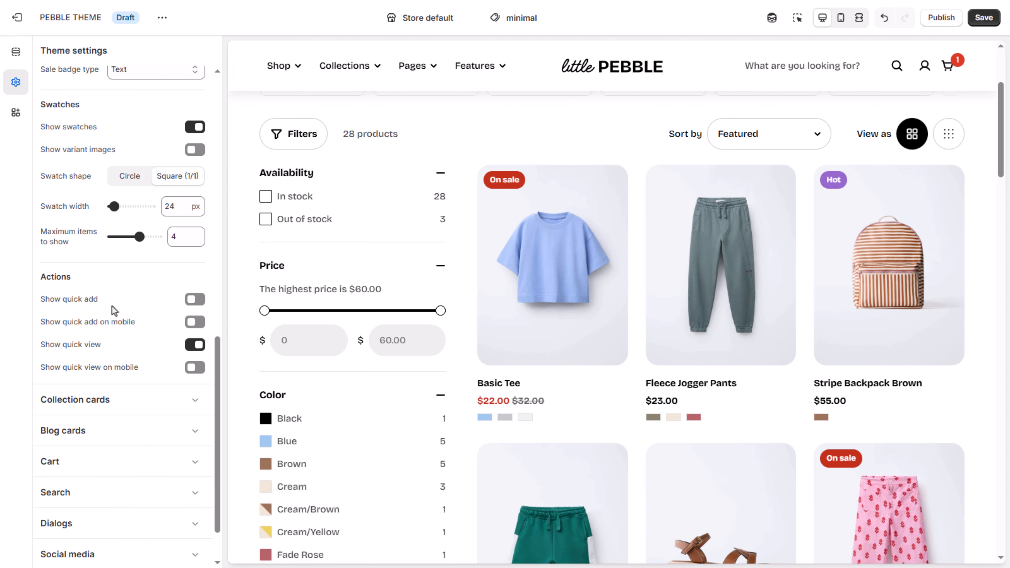
Step: Turn on quick add for the product cards and add the Stripe Backpack Brown to the cart from its card
{"action": "left_click", "coordinate": [194, 299]}
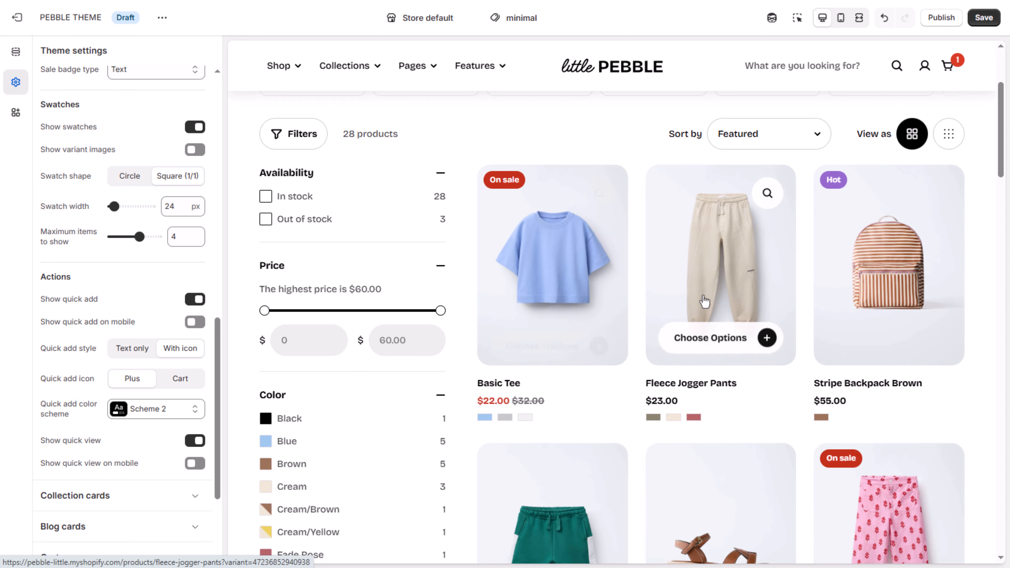
{"action": "mouse_move", "coordinate": [881, 310]}
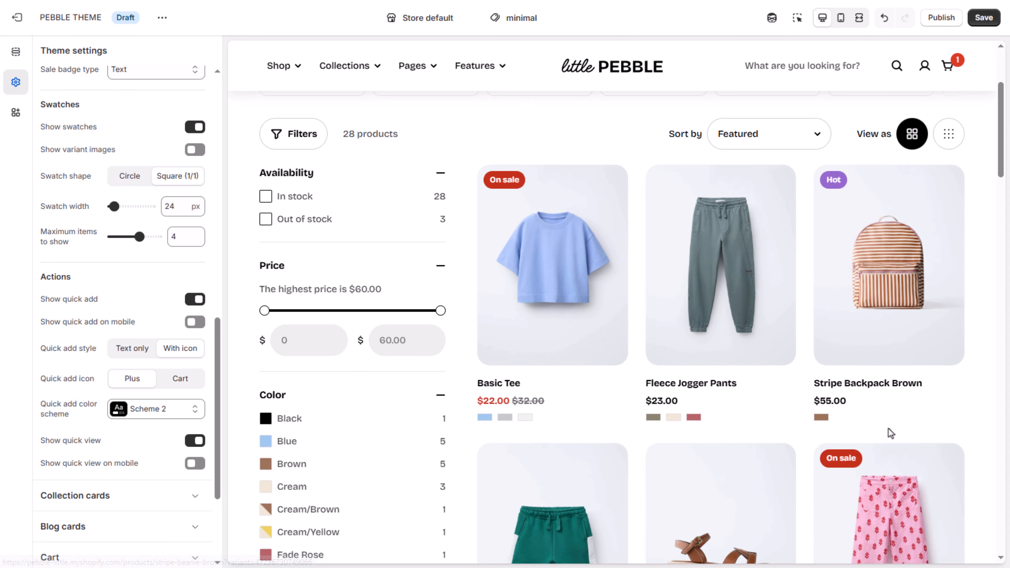
{"action": "mouse_move", "coordinate": [888, 342]}
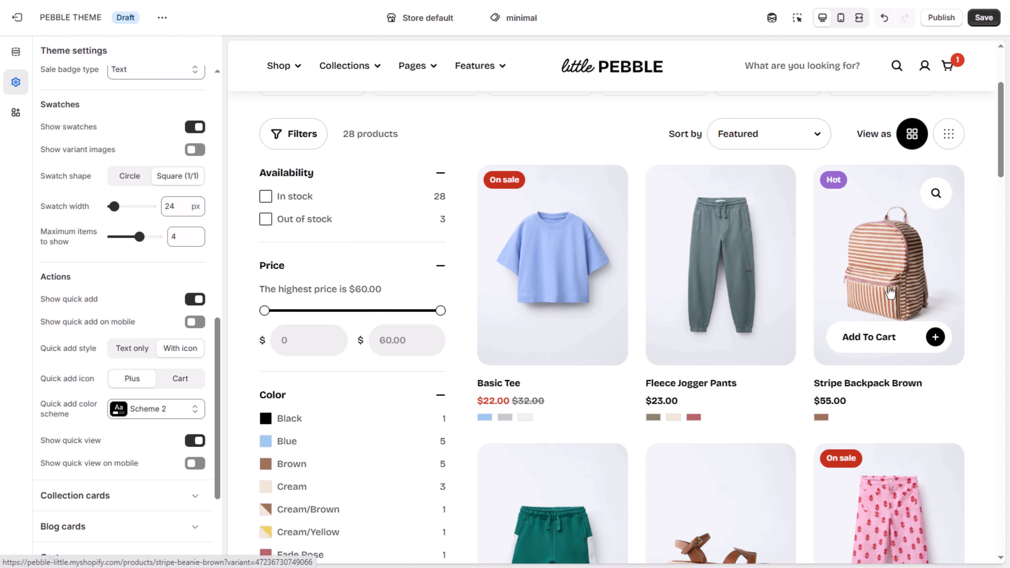
{"action": "left_click", "coordinate": [887, 342]}
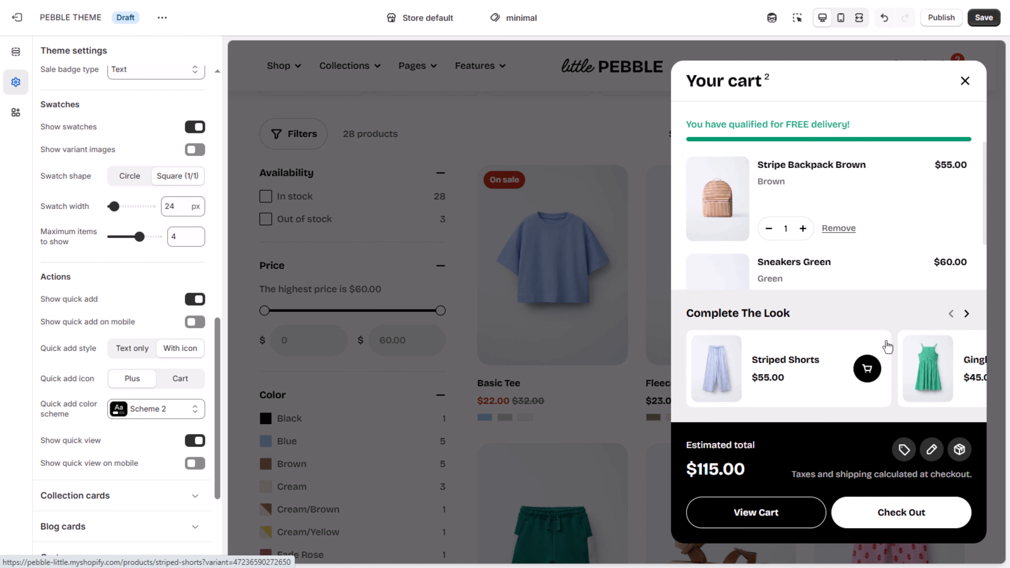
{"action": "left_click", "coordinate": [966, 83]}
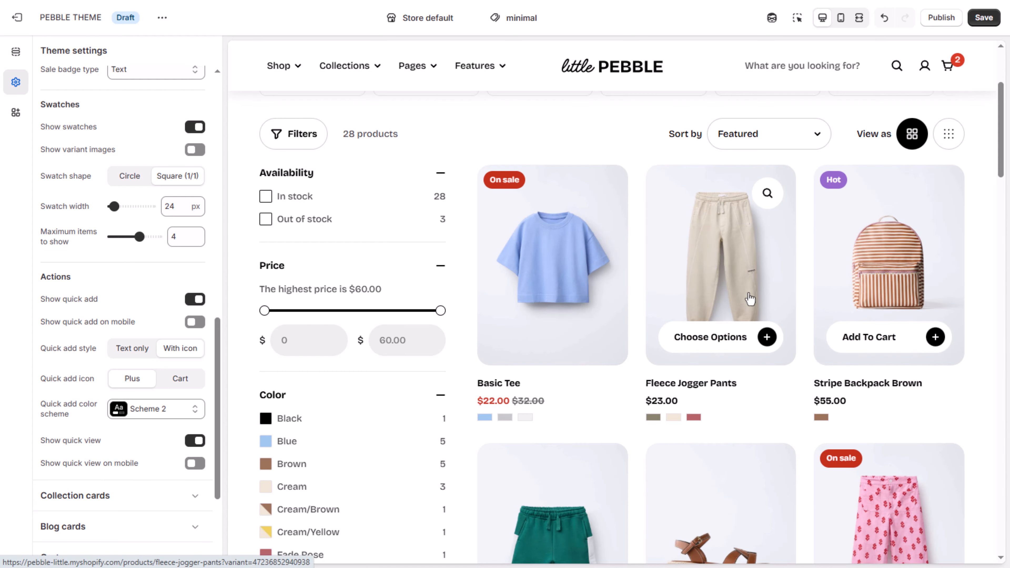
Step: Use quick add on the Fleece Jogger Pants to add the Cream color in size 3Y to the cart, and close the cart
{"action": "left_click", "coordinate": [743, 343]}
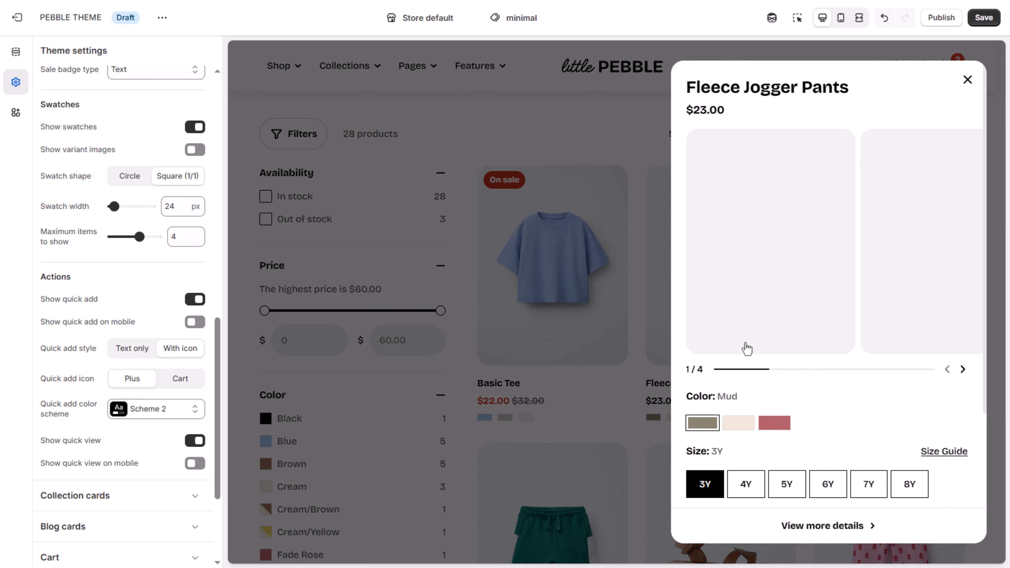
{"action": "scroll", "coordinate": [773, 375], "scroll_direction": "down", "scroll_amount": 3}
{"action": "scroll", "coordinate": [755, 375], "scroll_direction": "up", "scroll_amount": 2}
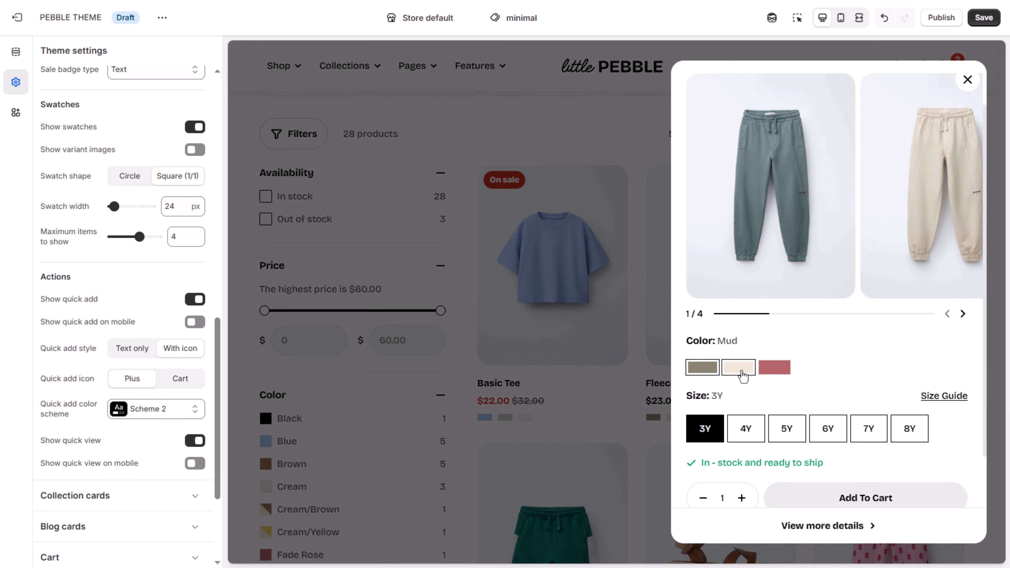
{"action": "left_click", "coordinate": [742, 375]}
{"action": "left_click", "coordinate": [837, 491]}
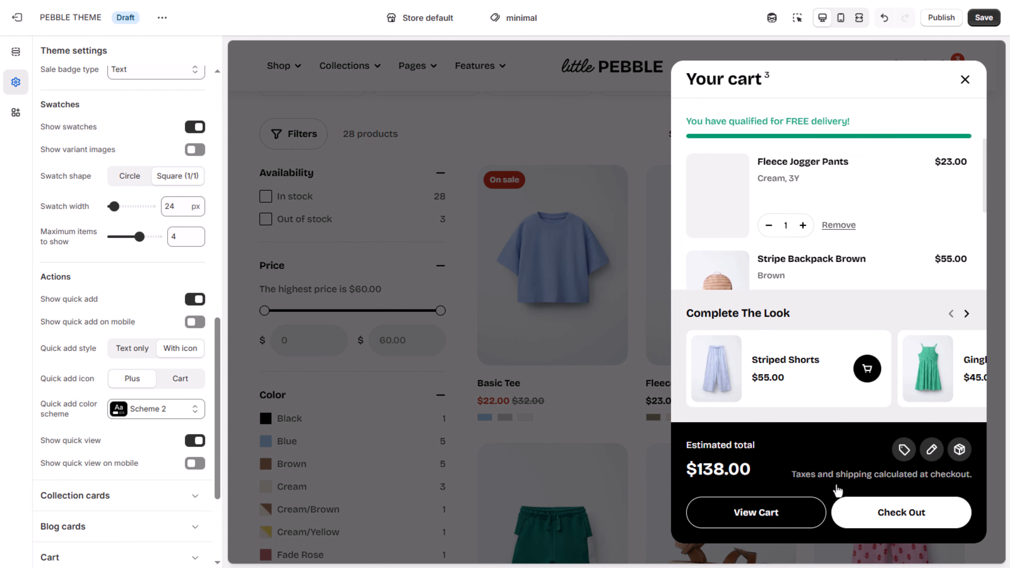
{"action": "left_click", "coordinate": [592, 235]}
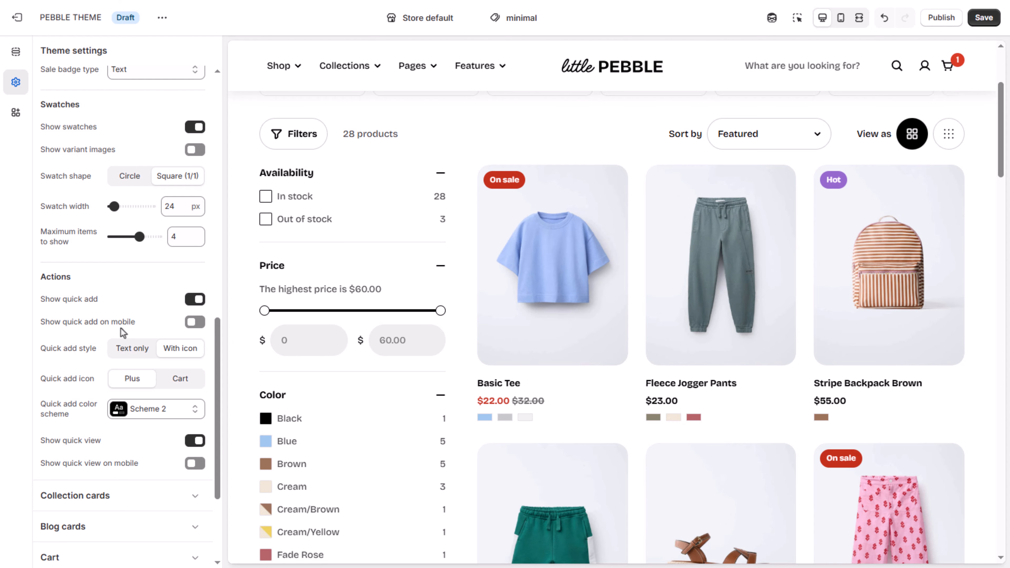
Step: Turn on quick add on mobile, check the product cards in the mobile preview, and return to the desktop preview
{"action": "left_click", "coordinate": [194, 322]}
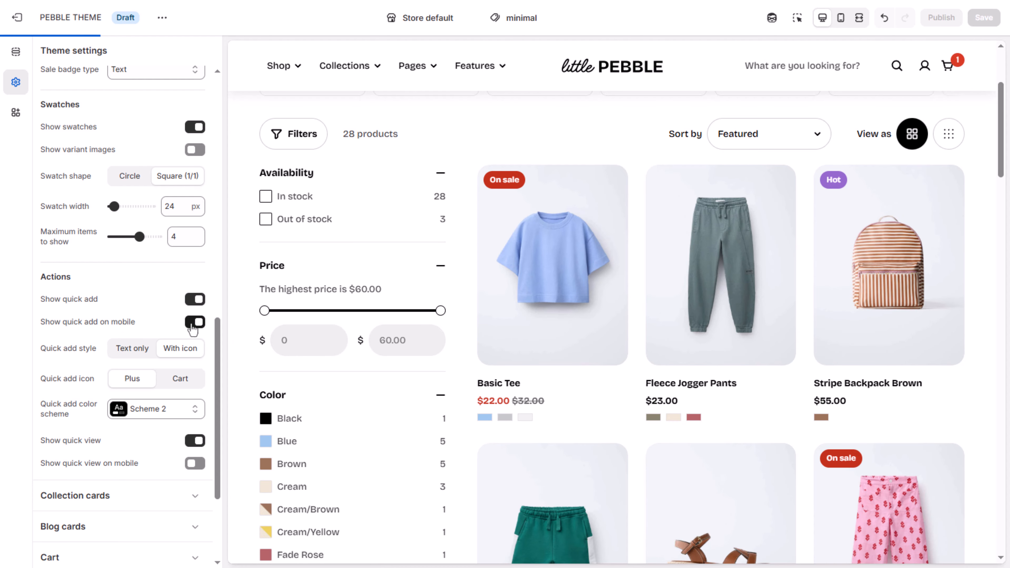
{"action": "left_click", "coordinate": [841, 23]}
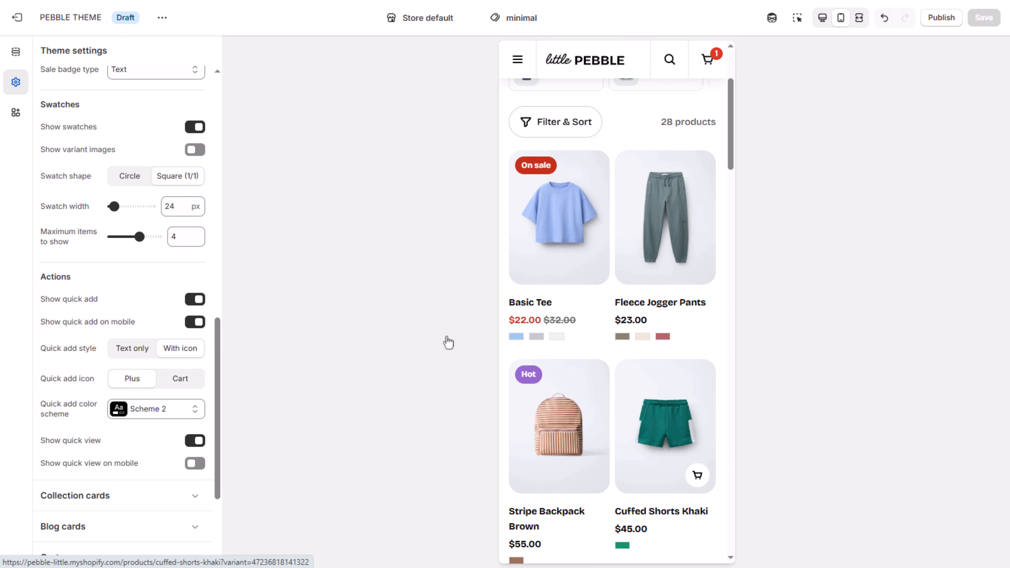
{"action": "left_click", "coordinate": [822, 18]}
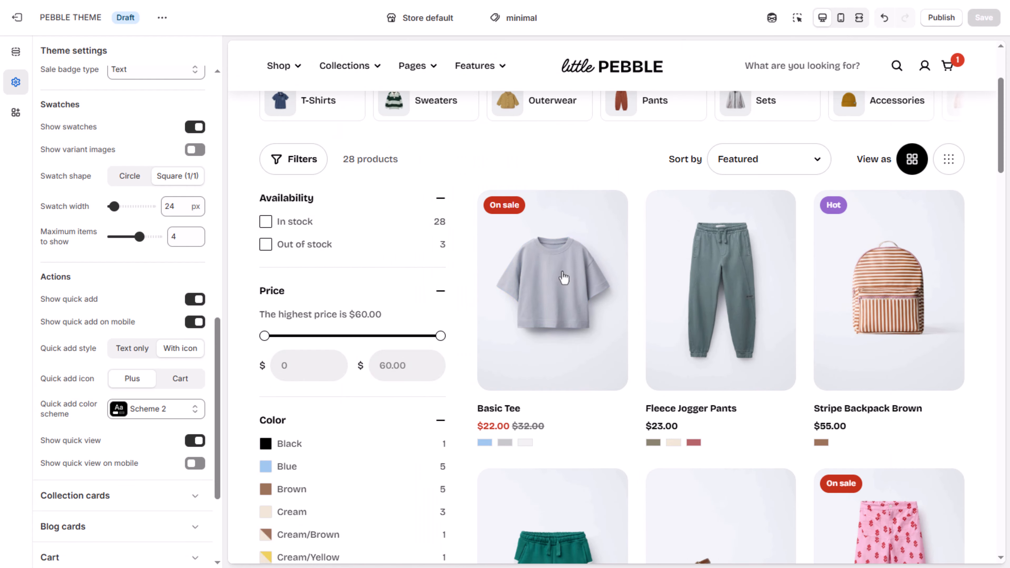
Step: Try the Text only quick add style on the product cards, and return the style to With icon
{"action": "left_click", "coordinate": [120, 355]}
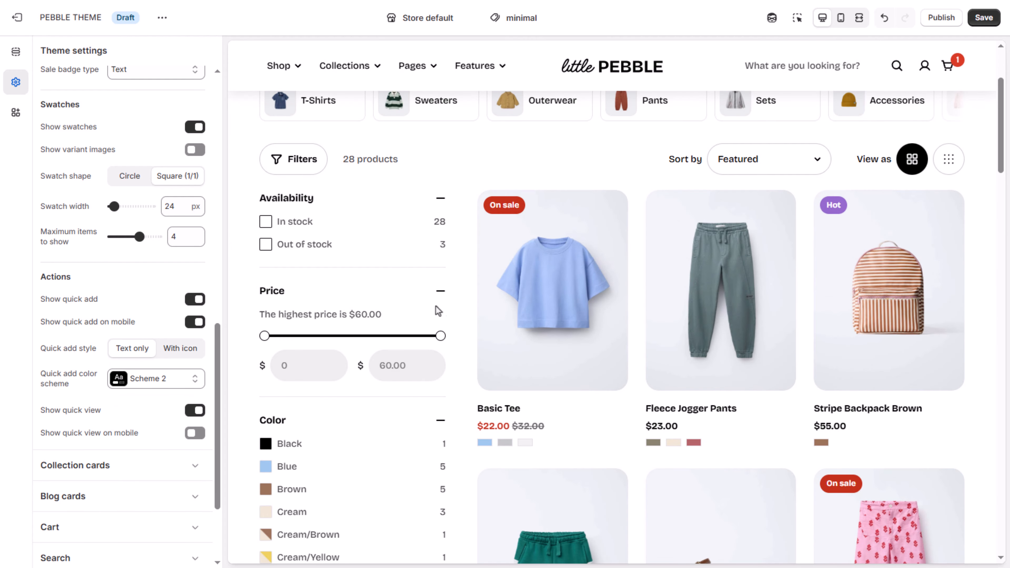
{"action": "mouse_move", "coordinate": [557, 304]}
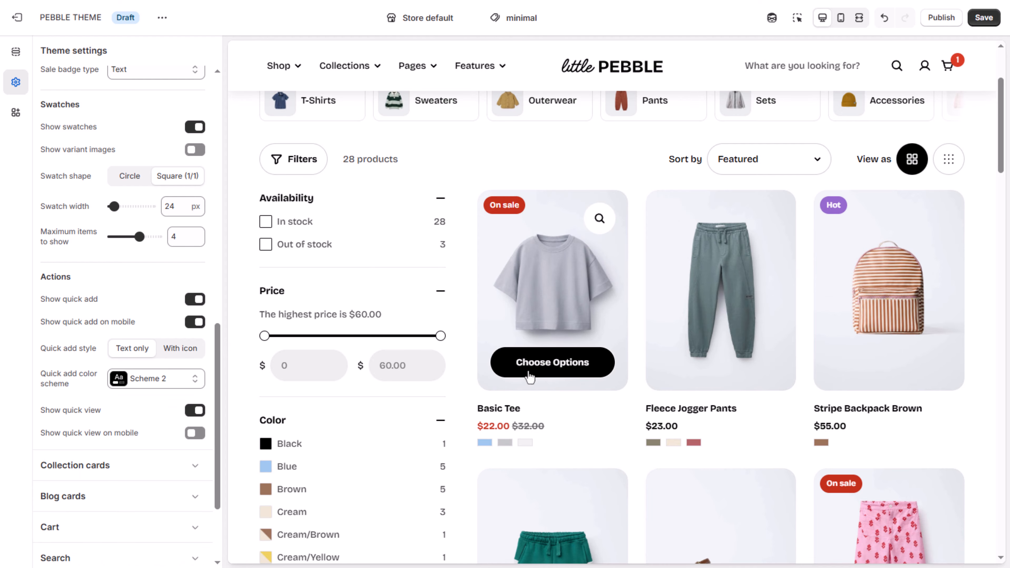
{"action": "left_click", "coordinate": [180, 350]}
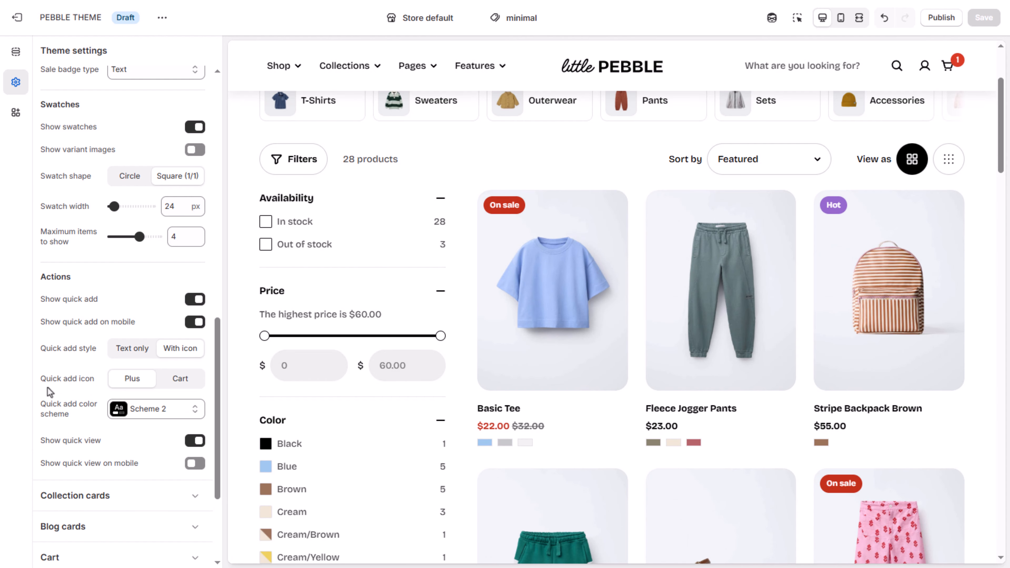
Step: Try the Cart icon and color scheme Scheme 4 for the quick add button on the product cards
{"action": "left_click", "coordinate": [175, 384]}
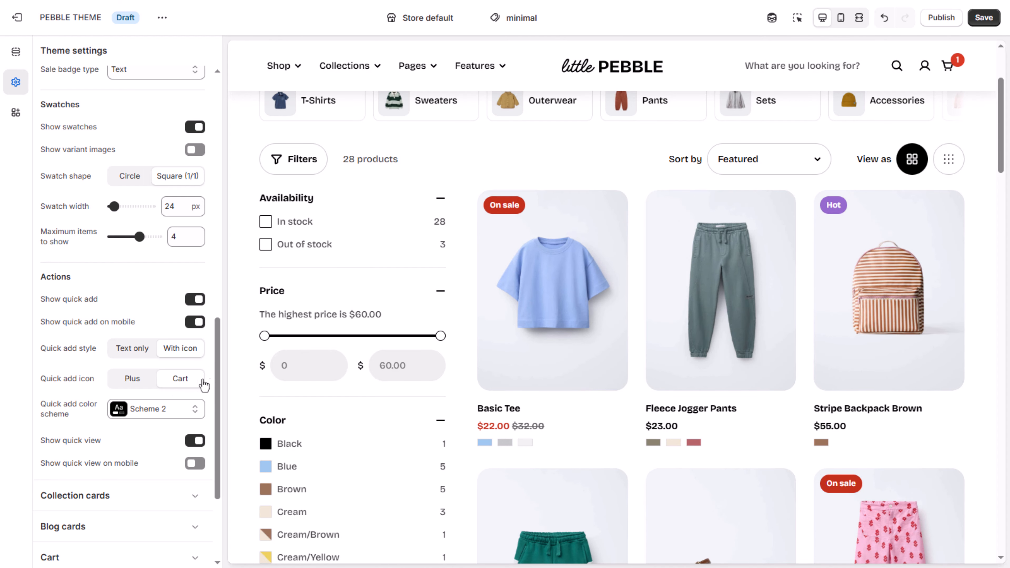
{"action": "mouse_move", "coordinate": [580, 370]}
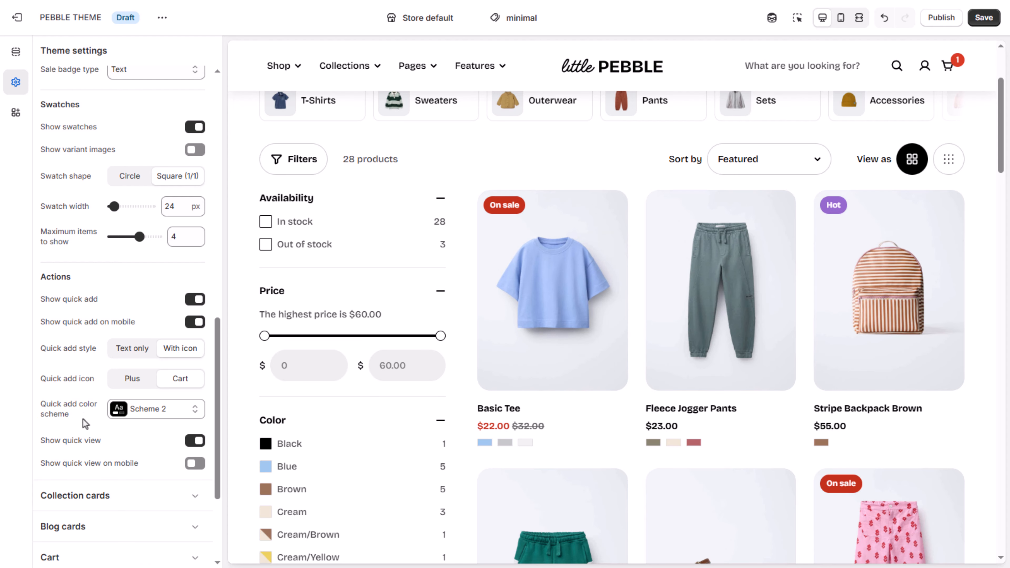
{"action": "left_click", "coordinate": [149, 409]}
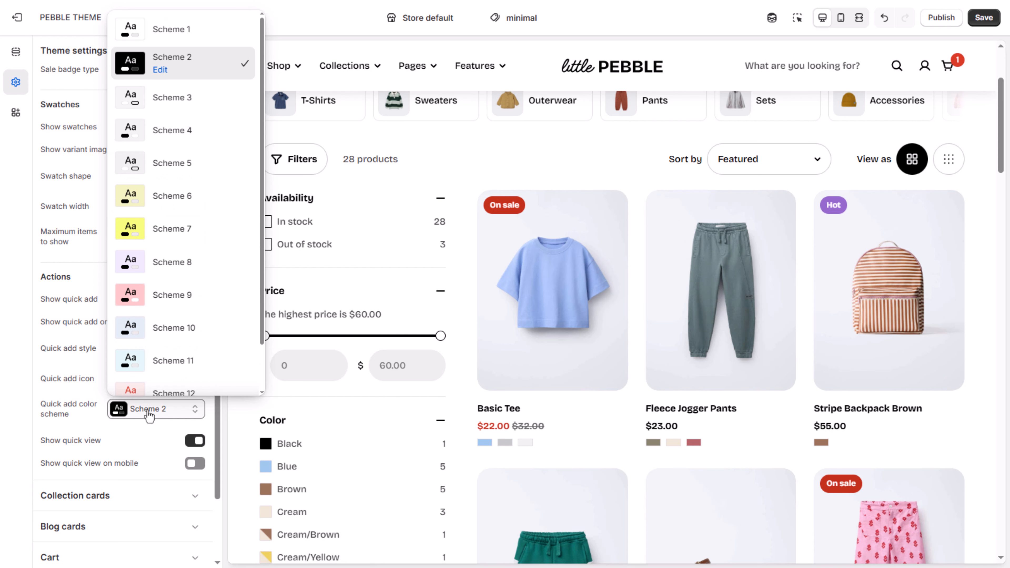
{"action": "left_click", "coordinate": [185, 131]}
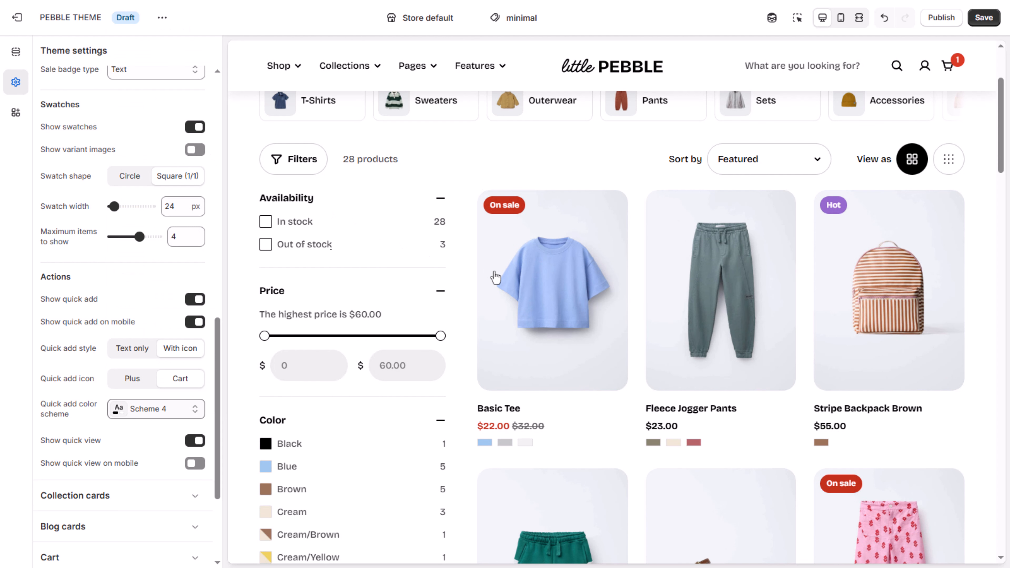
{"action": "mouse_move", "coordinate": [560, 292]}
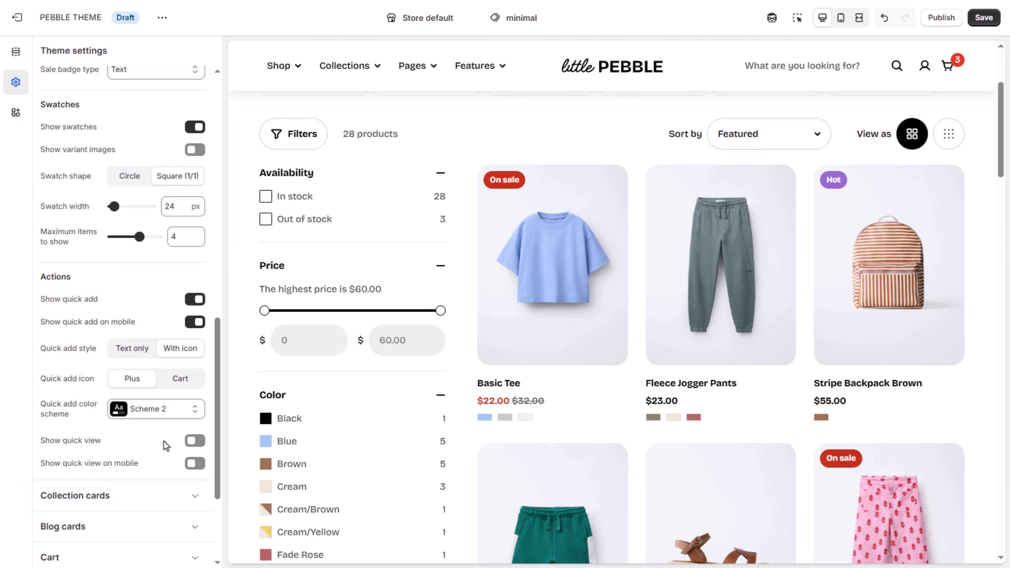
Step: Turn on quick view for the product cards
{"action": "left_click", "coordinate": [194, 440]}
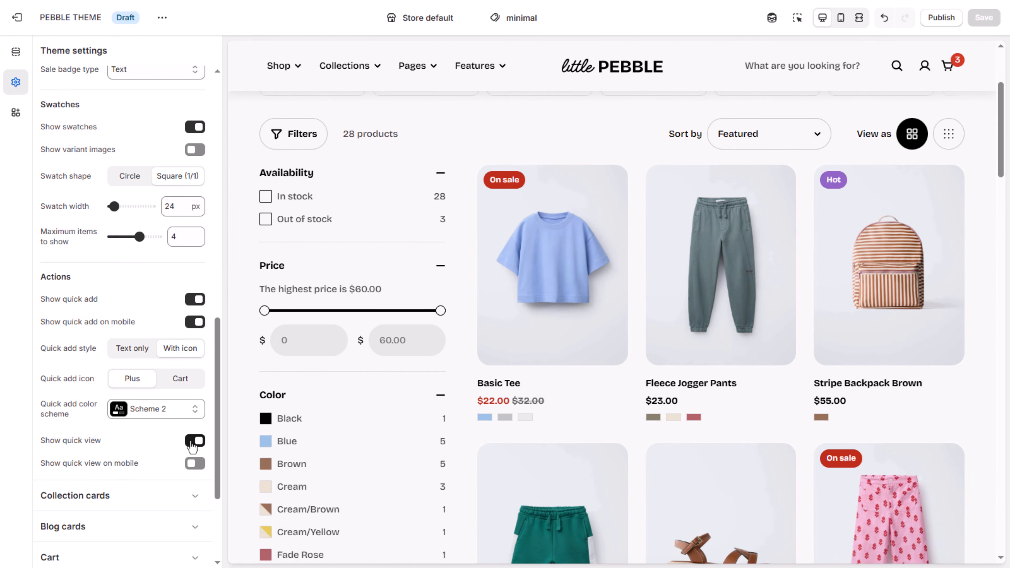
Step: Check the quick view of Basic Tee in the desktop preview, including its third image and purchase options, and close it
{"action": "mouse_move", "coordinate": [547, 283]}
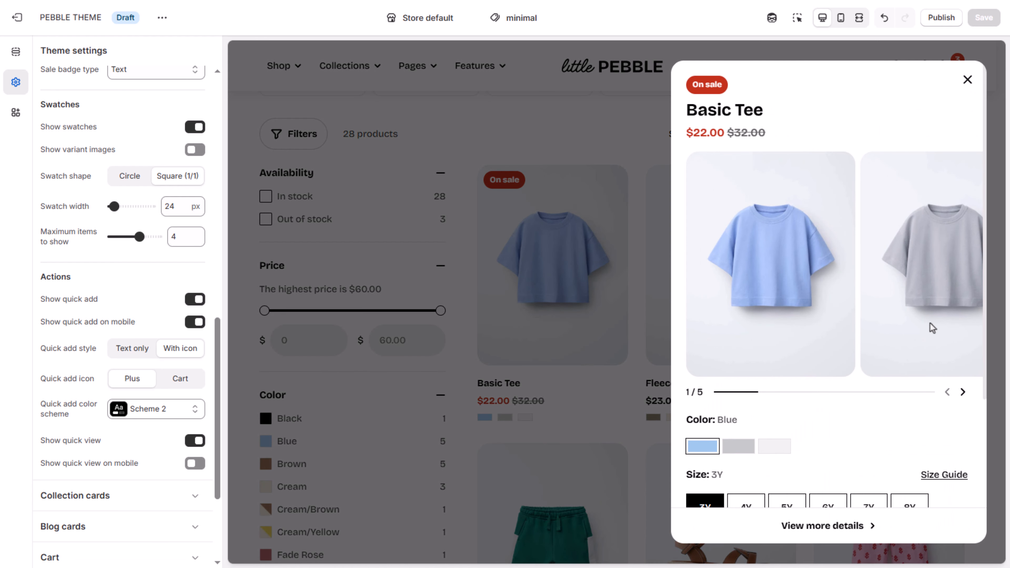
{"action": "left_click", "coordinate": [962, 392]}
{"action": "left_click", "coordinate": [962, 392]}
{"action": "scroll", "coordinate": [879, 423], "scroll_direction": "down", "scroll_amount": 3}
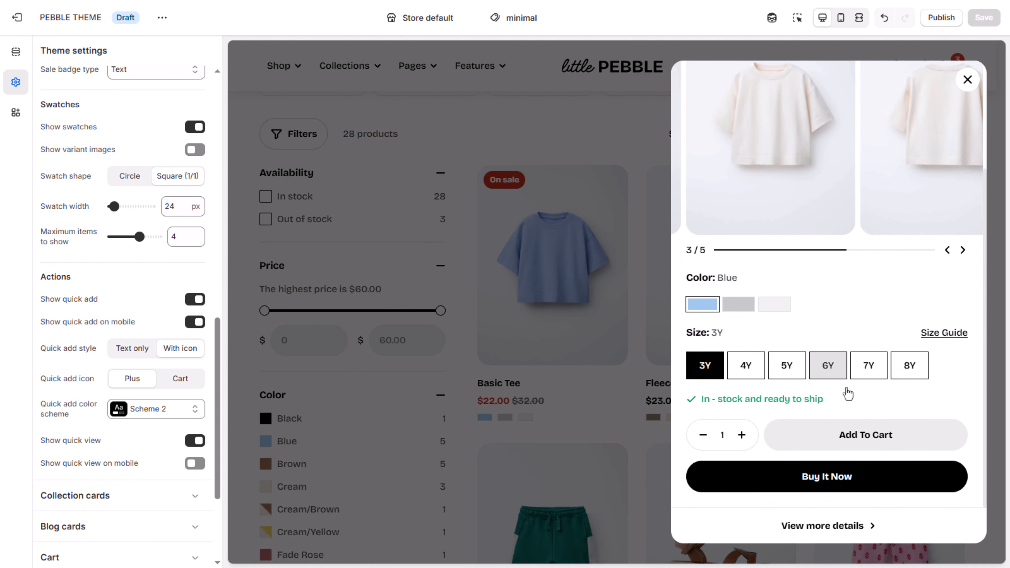
{"action": "left_click", "coordinate": [968, 80]}
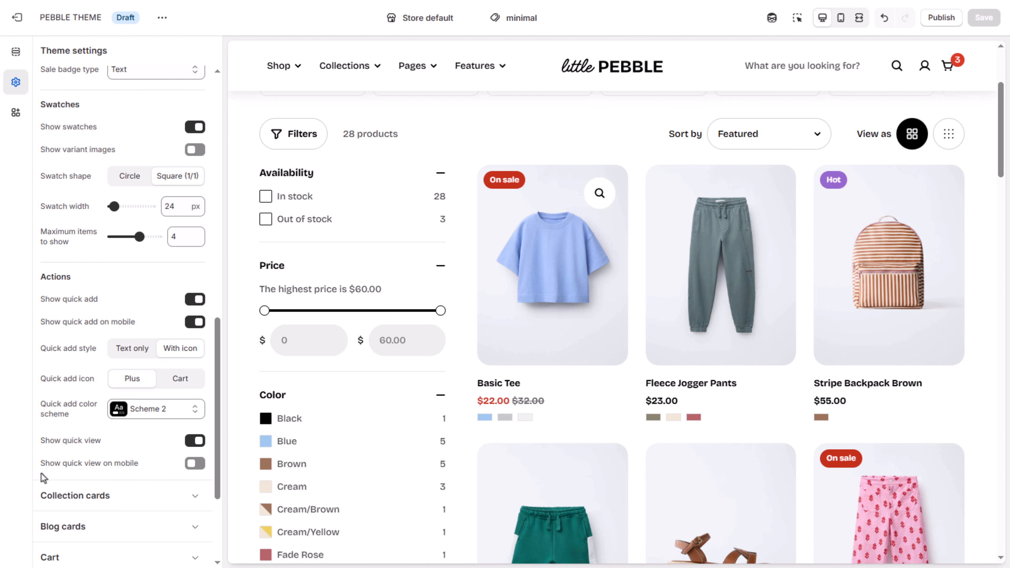
Step: Turn on quick view on mobile and check the Basic Tee quick view in the mobile preview
{"action": "left_click", "coordinate": [194, 464]}
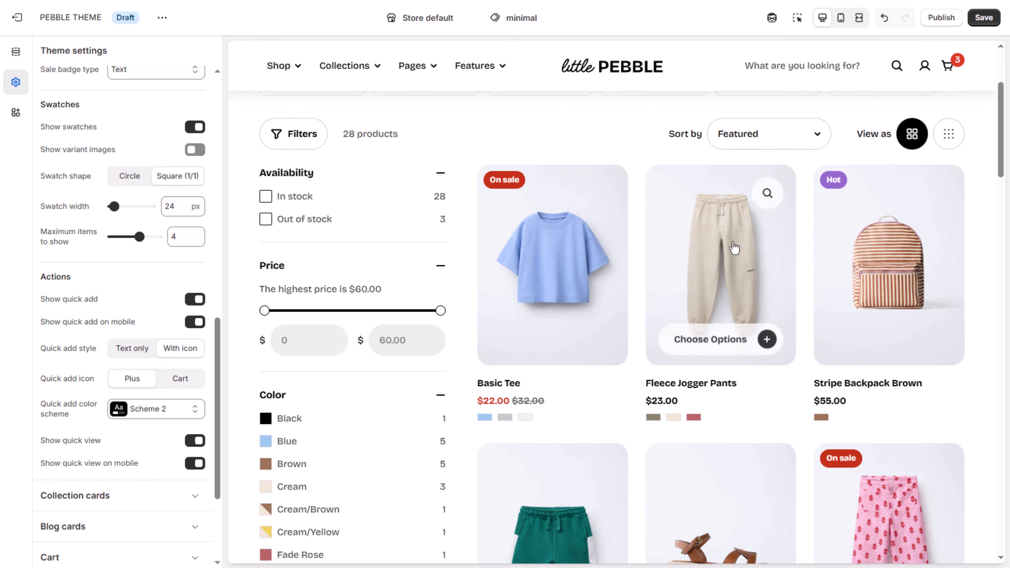
{"action": "left_click", "coordinate": [840, 24]}
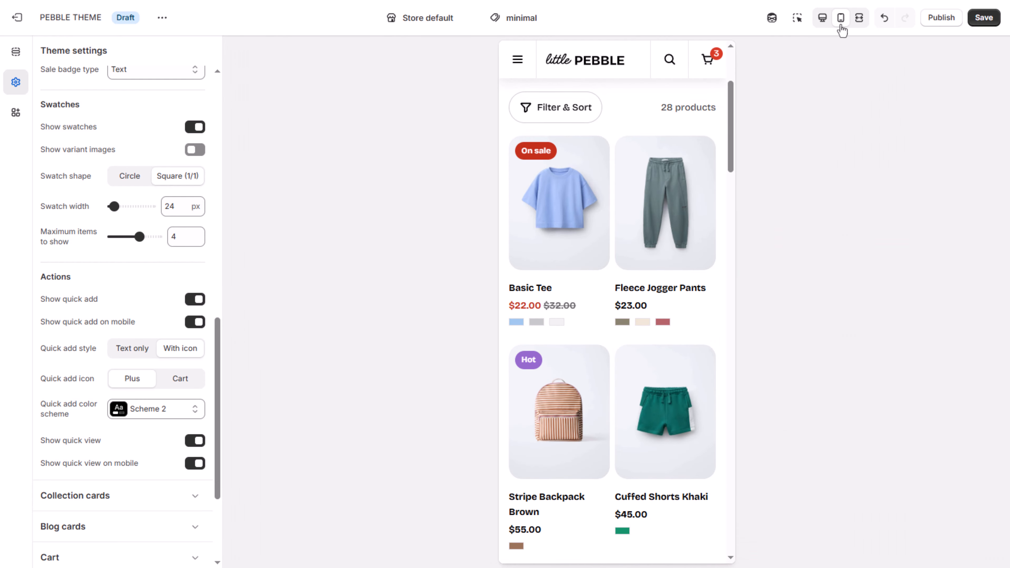
{"action": "mouse_move", "coordinate": [574, 206]}
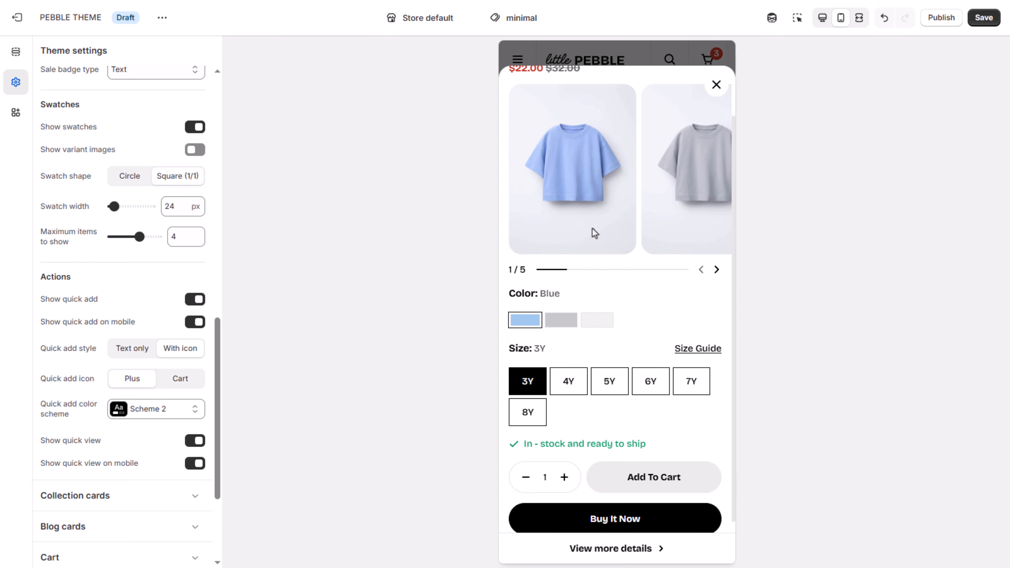
{"action": "left_click", "coordinate": [716, 85]}
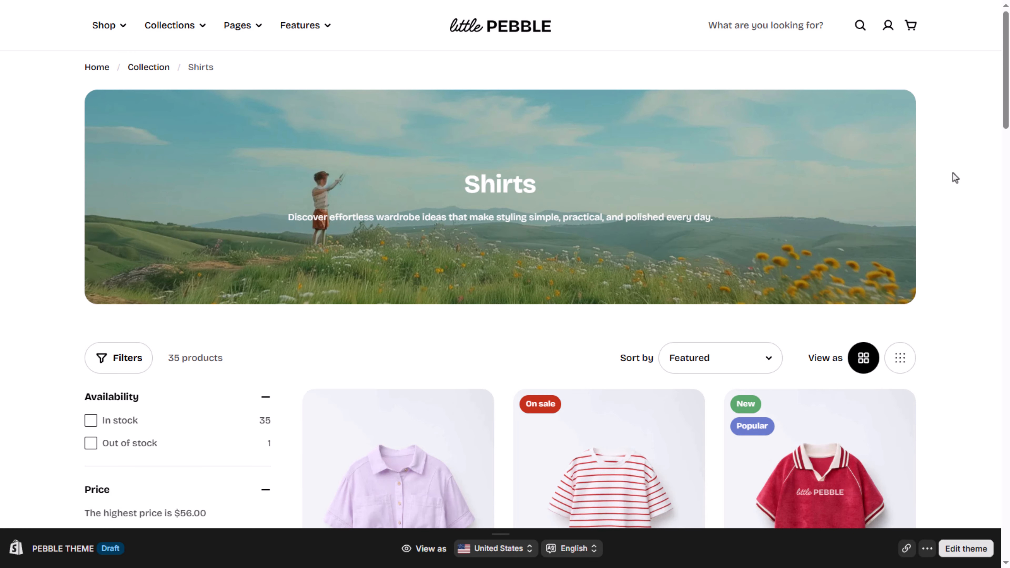
Step: Browse the product cards on the storefront collection page and show the green variant of Knit Beanie Kids
{"action": "scroll", "coordinate": [955, 178], "scroll_direction": "down", "scroll_amount": 8}
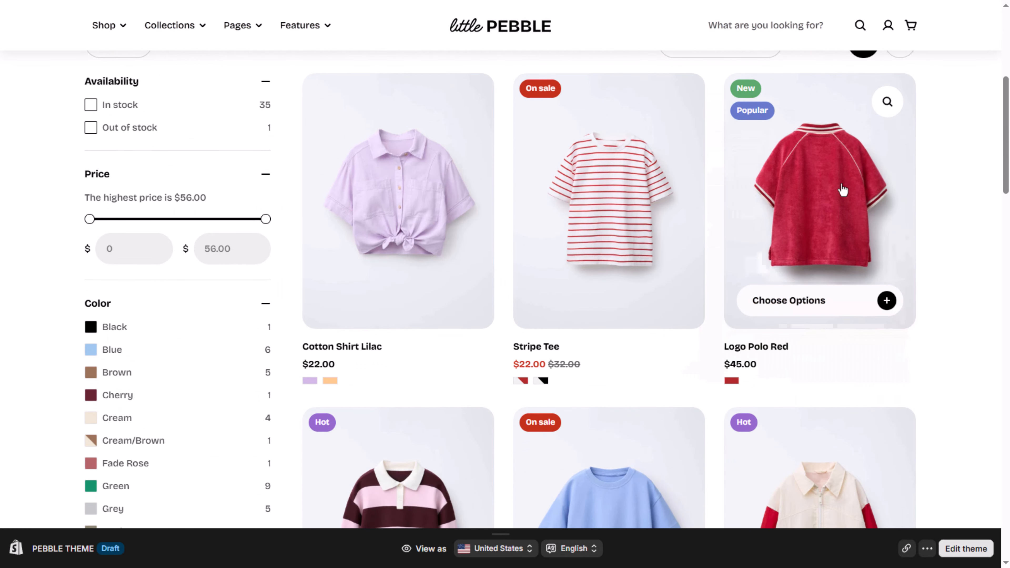
{"action": "scroll", "coordinate": [413, 364], "scroll_direction": "down", "scroll_amount": 5}
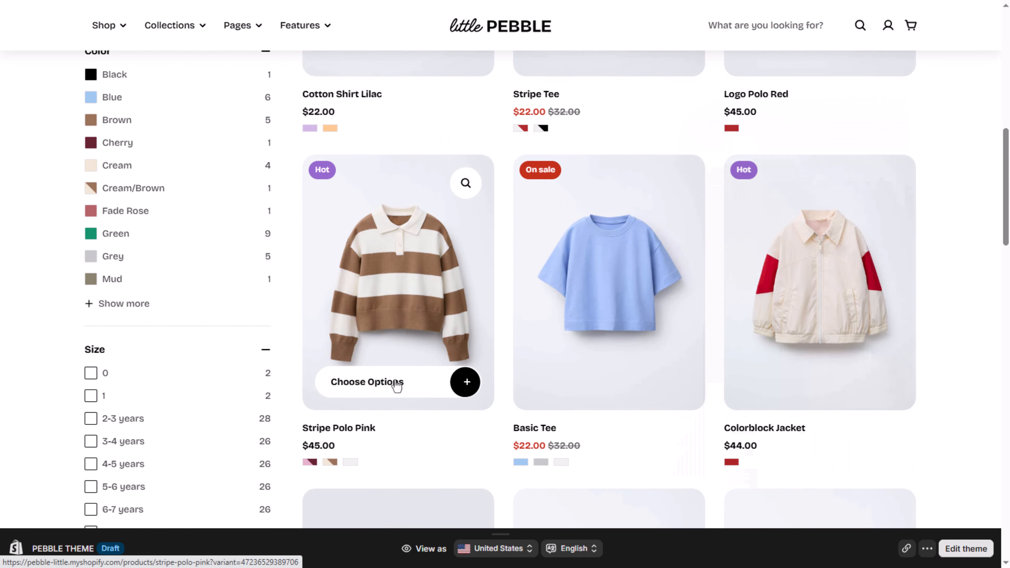
{"action": "scroll", "coordinate": [802, 376], "scroll_direction": "down", "scroll_amount": 8}
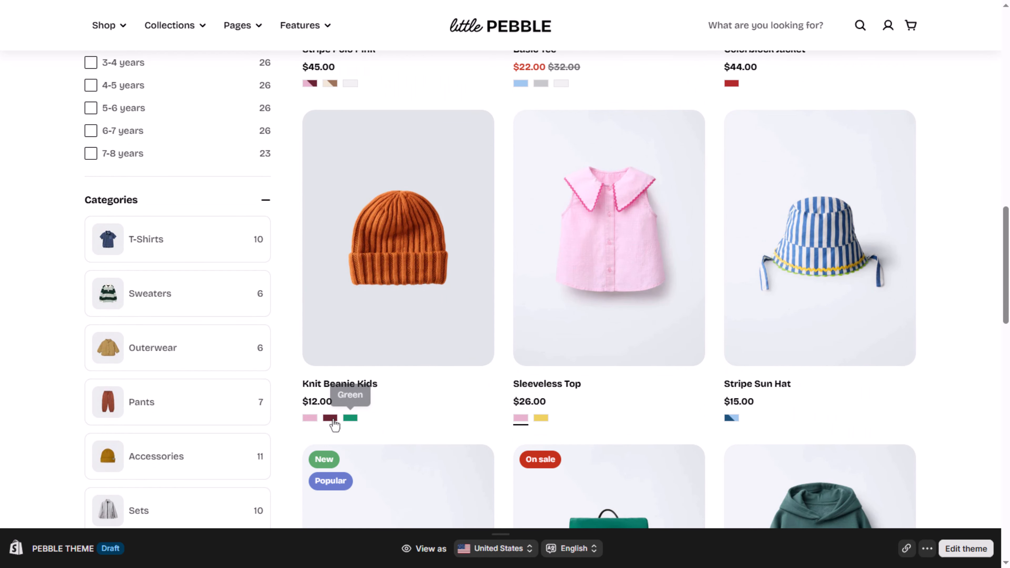
{"action": "left_click", "coordinate": [351, 421]}
{"action": "scroll", "coordinate": [482, 417], "scroll_direction": "down", "scroll_amount": 5}
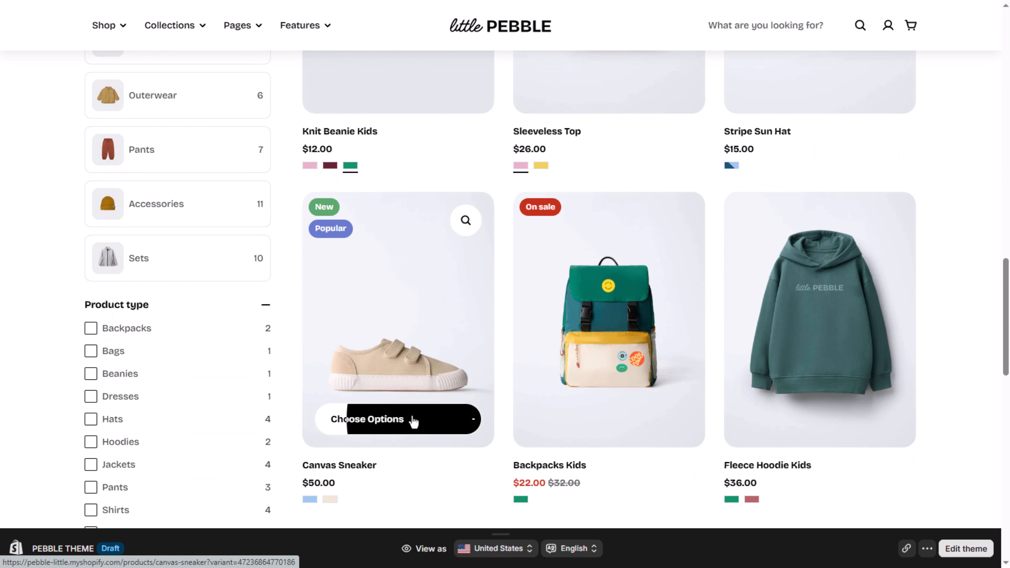
Step: Try quick add on the Canvas Sneaker card, and add Backpacks Kids to the cart from its card
{"action": "left_click", "coordinate": [412, 419]}
{"action": "left_click", "coordinate": [446, 387]}
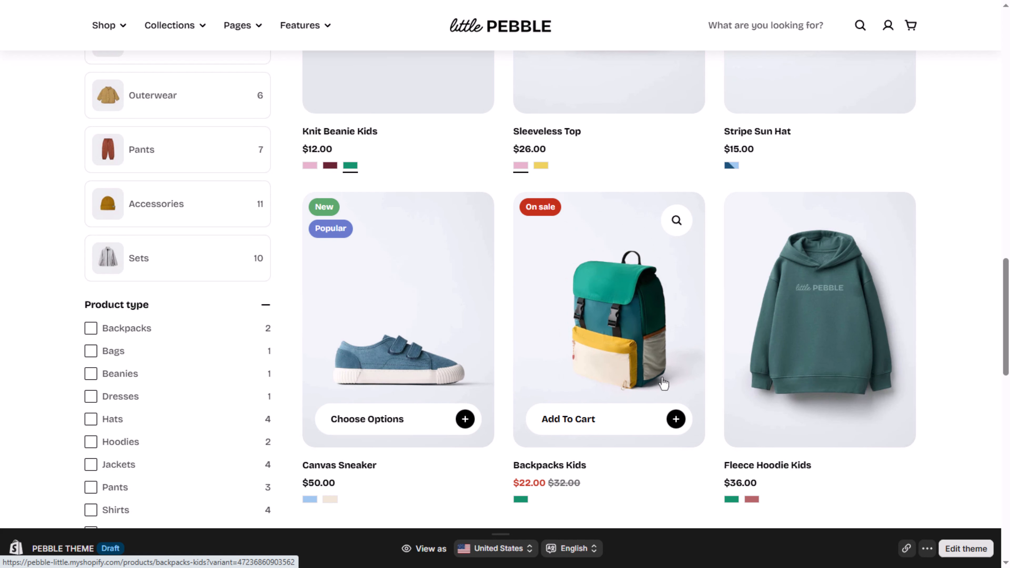
{"action": "left_click", "coordinate": [639, 426]}
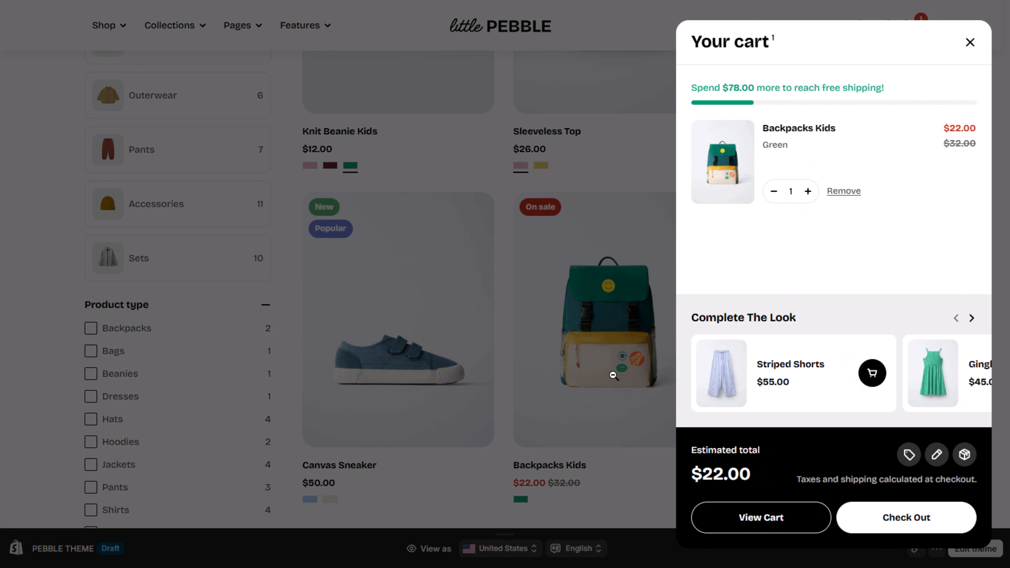
{"action": "left_click", "coordinate": [611, 373]}
{"action": "scroll", "coordinate": [757, 308], "scroll_direction": "down", "scroll_amount": 3}
{"action": "scroll", "coordinate": [758, 312], "scroll_direction": "up", "scroll_amount": 15}
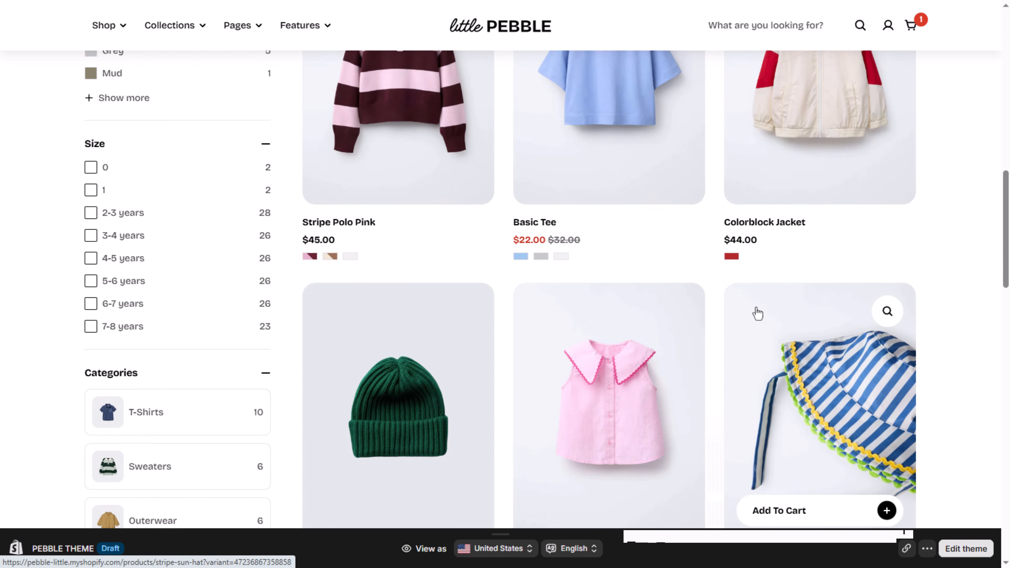